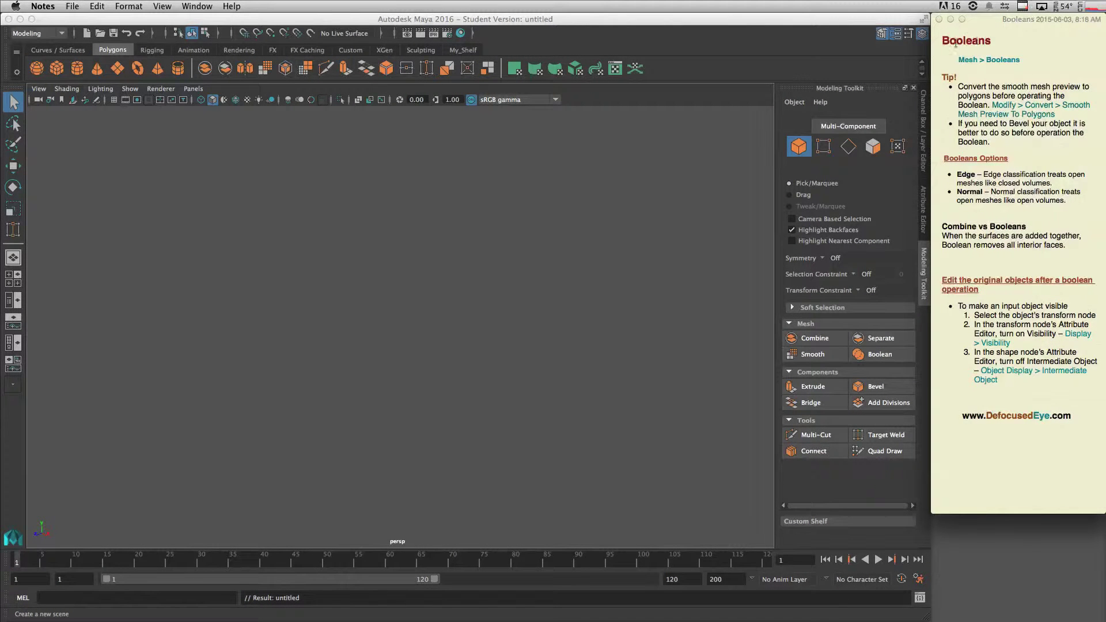
Create a polygon cube and a polygon torus at the origin and frame the torus in the view
double_click(1000, 41)
left_click(824, 23)
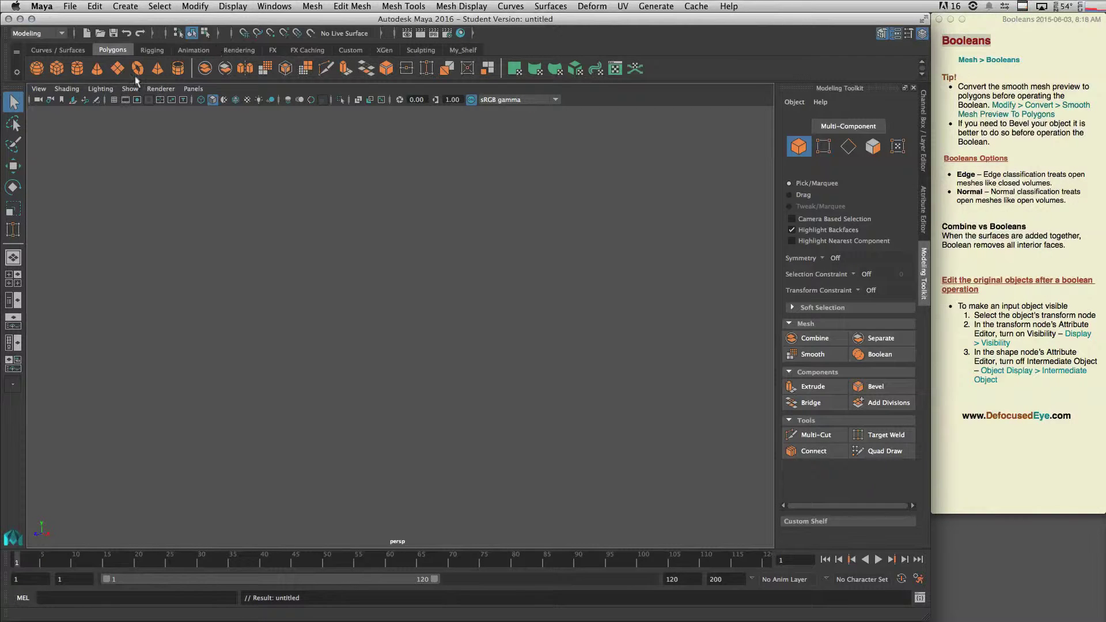
left_click(57, 68)
left_click(137, 69)
key("f")
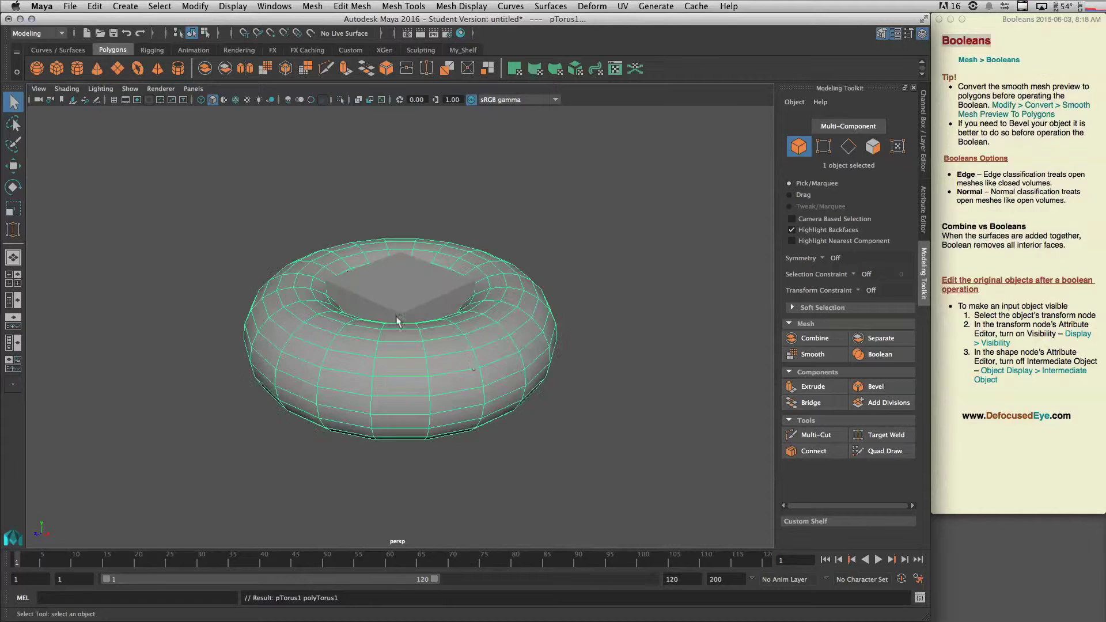
Scale the cube uniformly to about 1.44 so that it overlaps the torus ring
left_click_drag(422, 332, 409, 351, "alt")
left_click(408, 312)
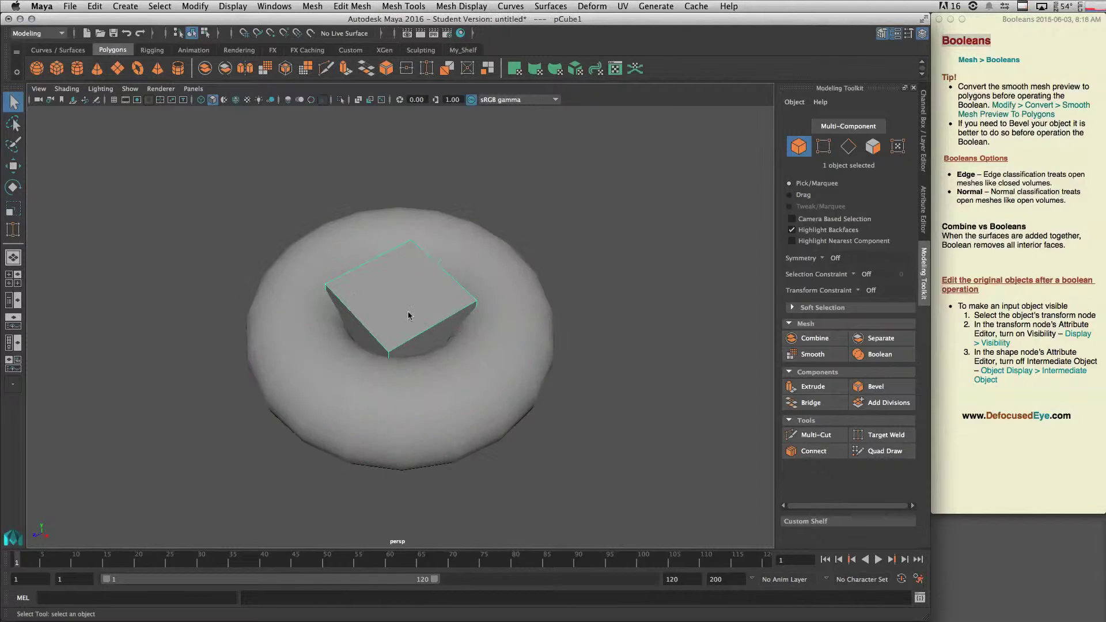
key("r")
left_click_drag(400, 327, 440, 328)
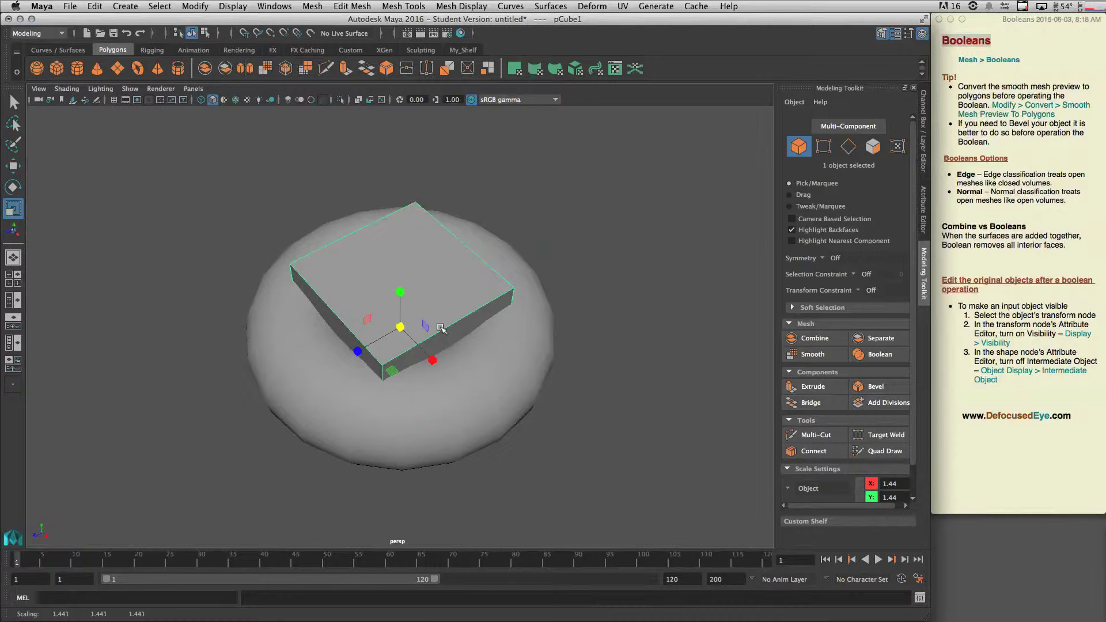
left_click_drag(613, 291, 610, 275, "alt")
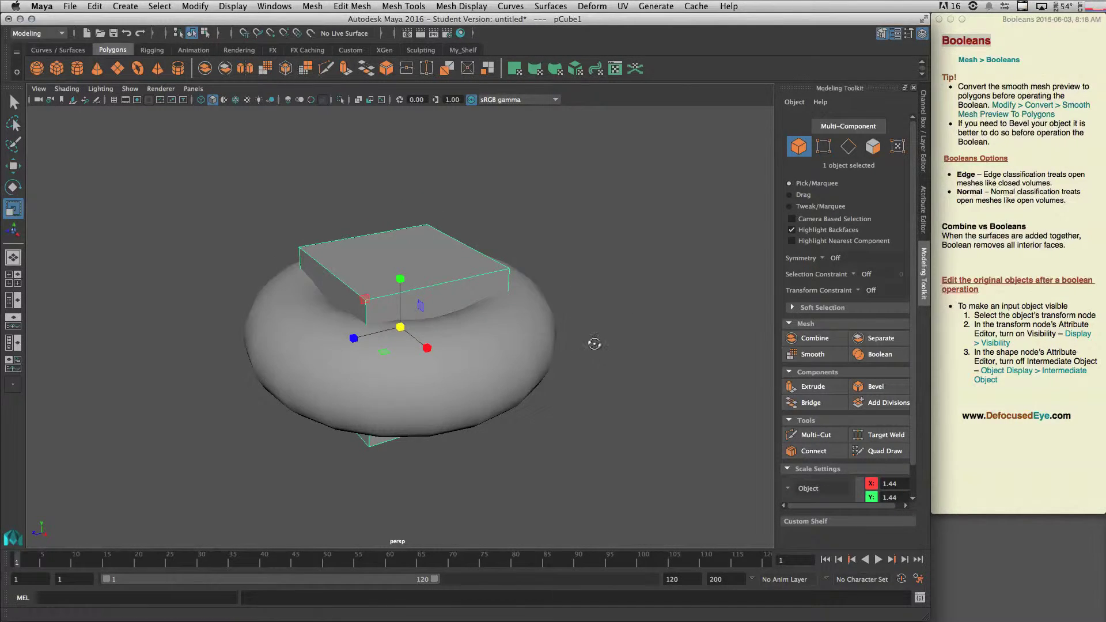
left_click_drag(596, 346, 604, 362, "alt")
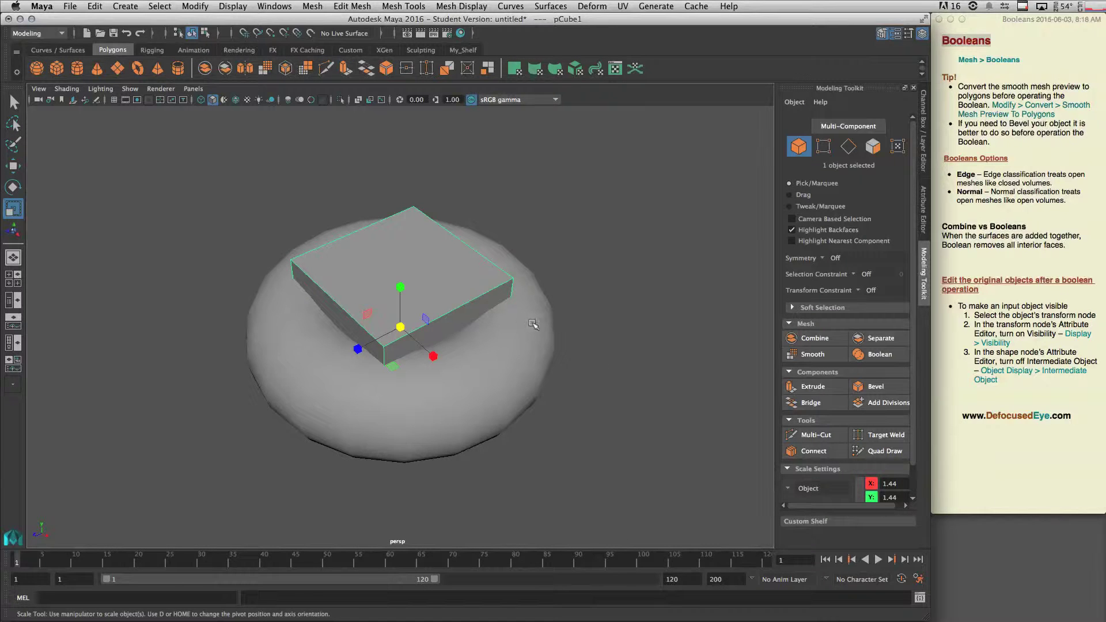
Select the torus first and the cube second, and merge them with a Boolean union
left_click(578, 317)
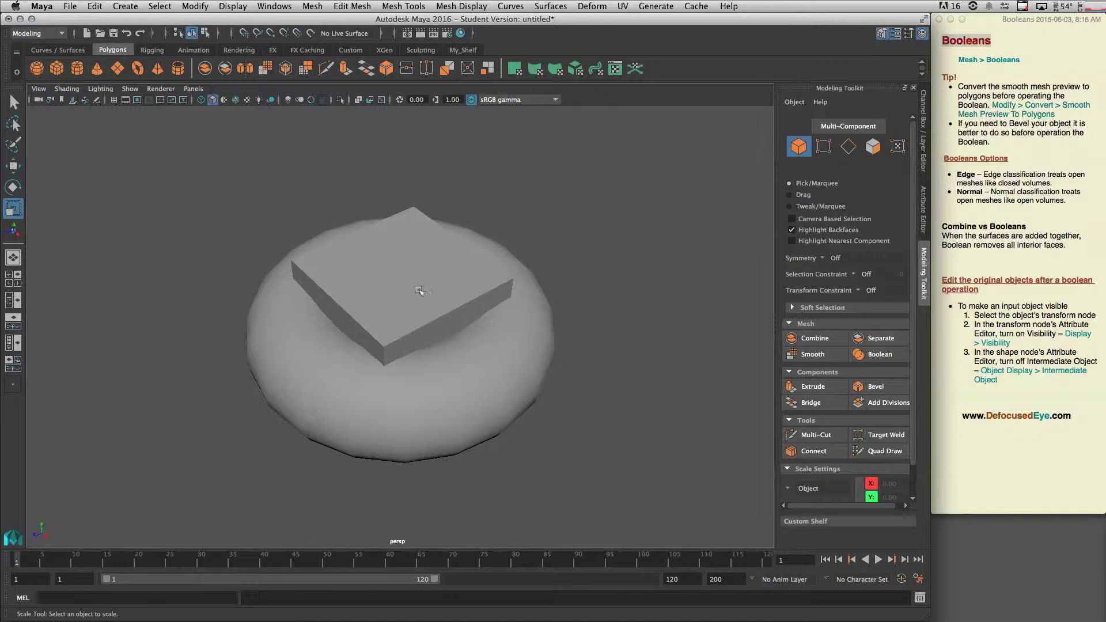
left_click(479, 366)
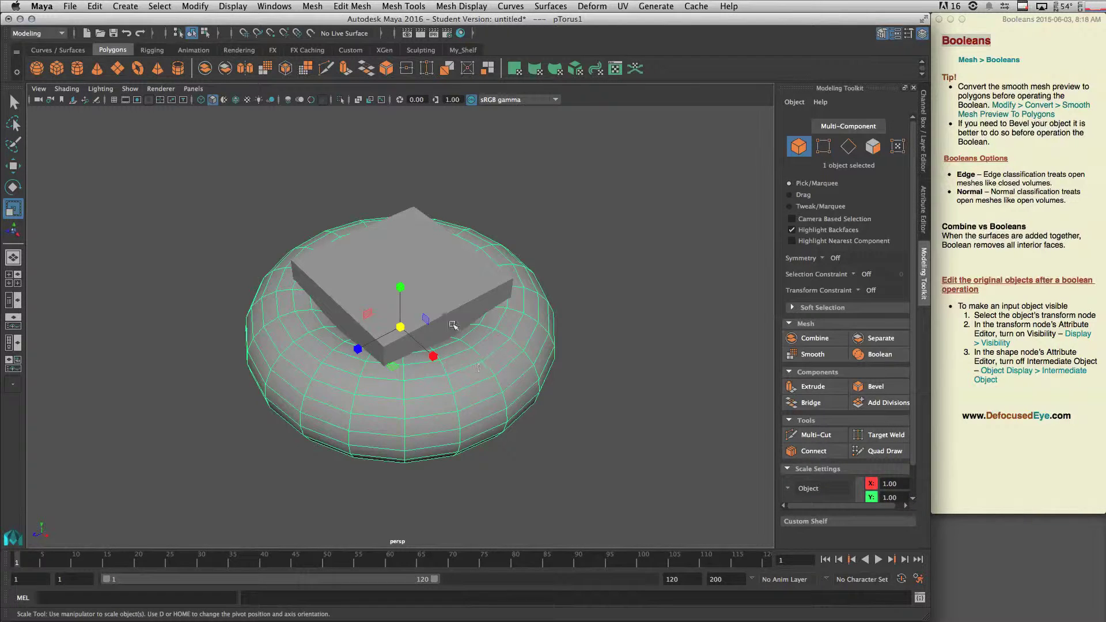
left_click(432, 288, "shift")
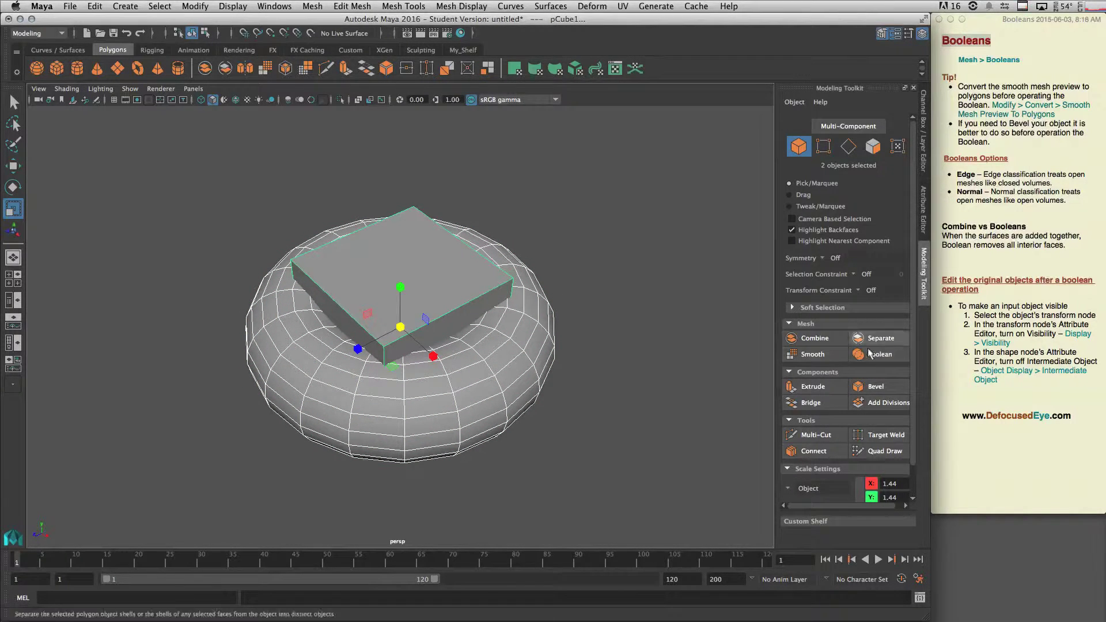
left_click(343, 7)
mouse_move(316, 8)
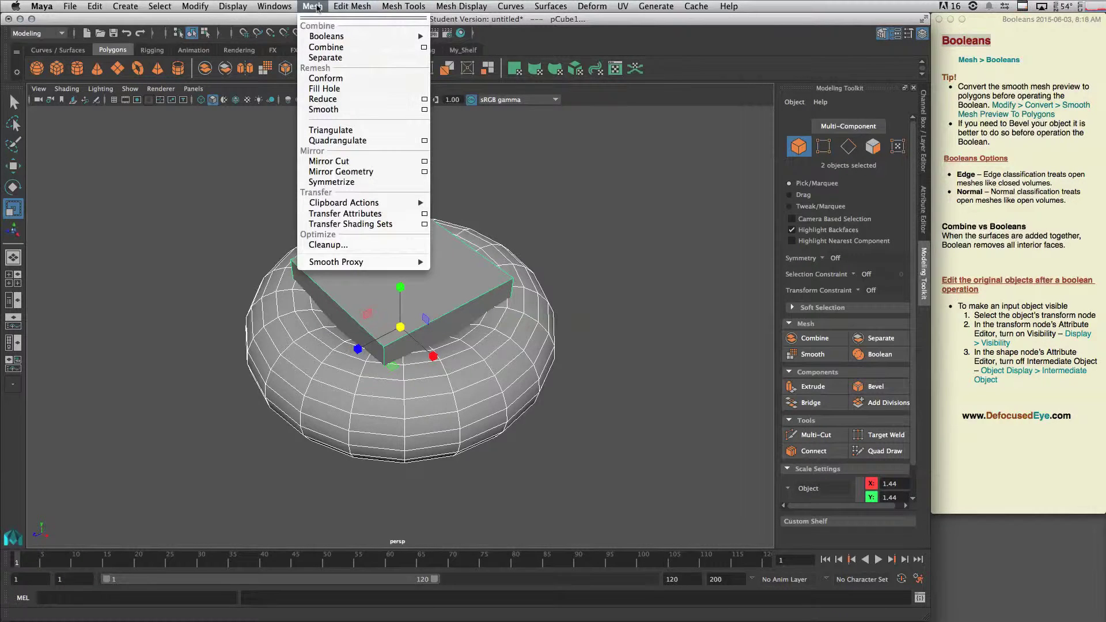
mouse_move(337, 38)
left_click(956, 58)
left_click_drag(956, 58, 1043, 61)
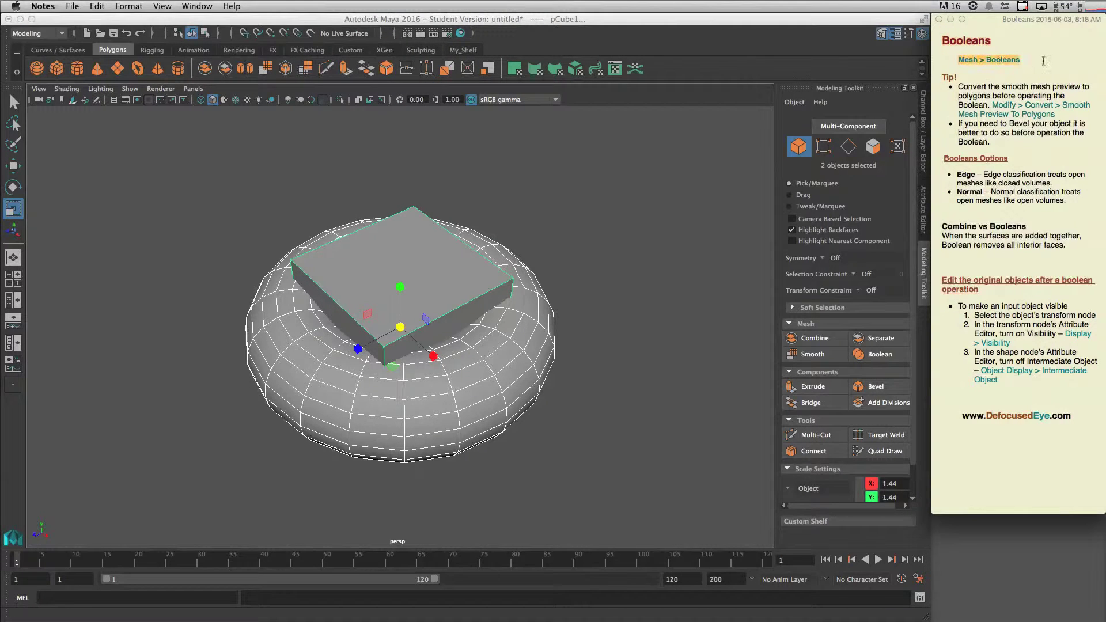
left_click(833, 33)
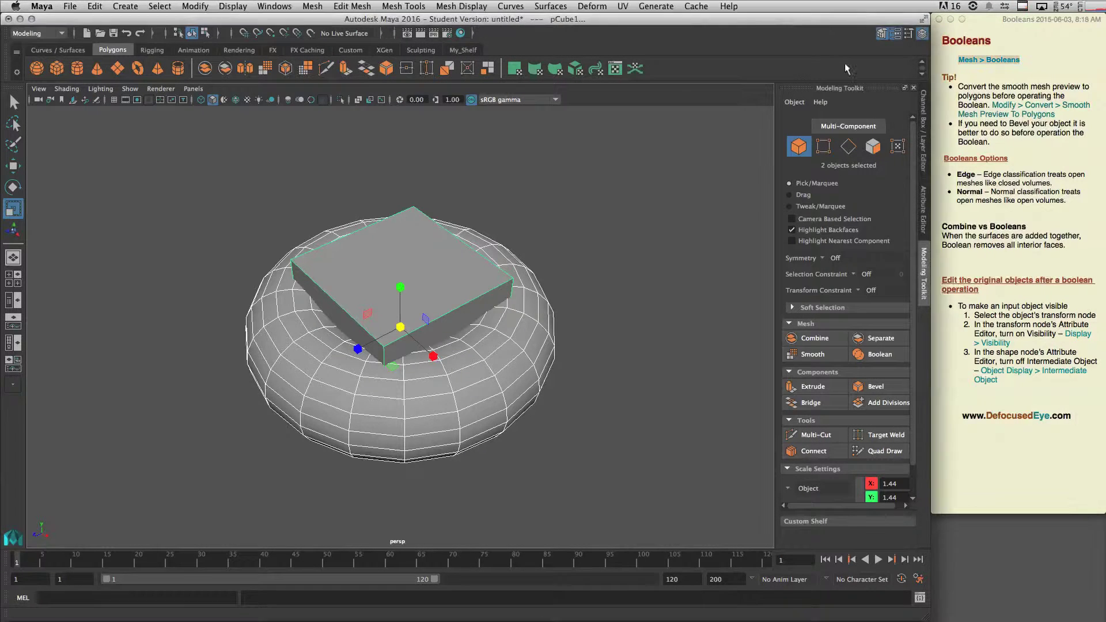
left_click(870, 356)
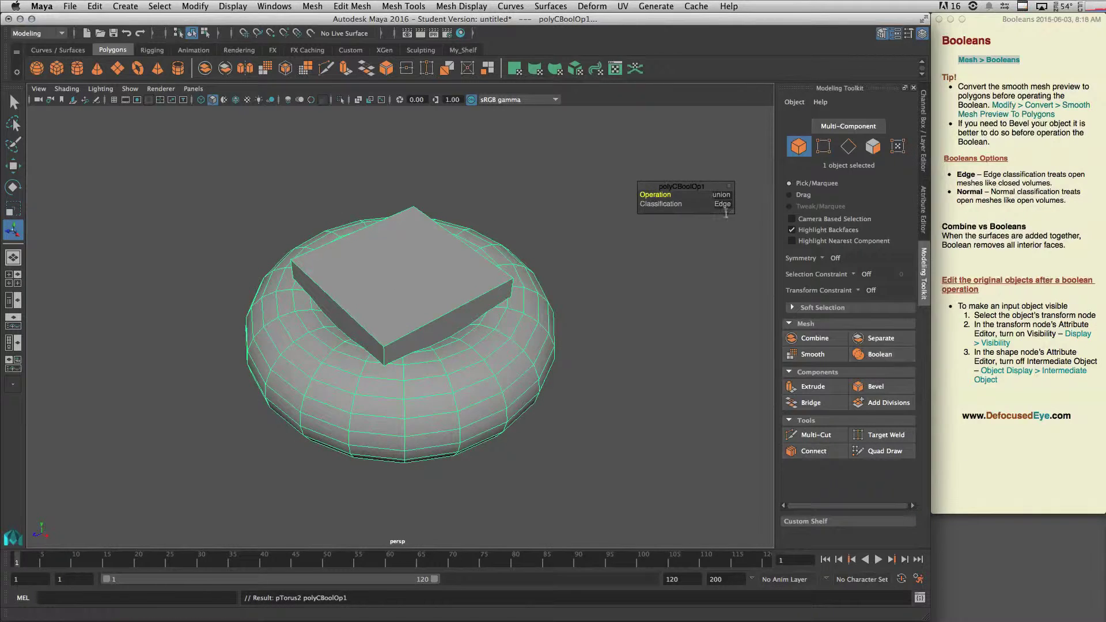
left_click_drag(607, 326, 584, 286, "alt")
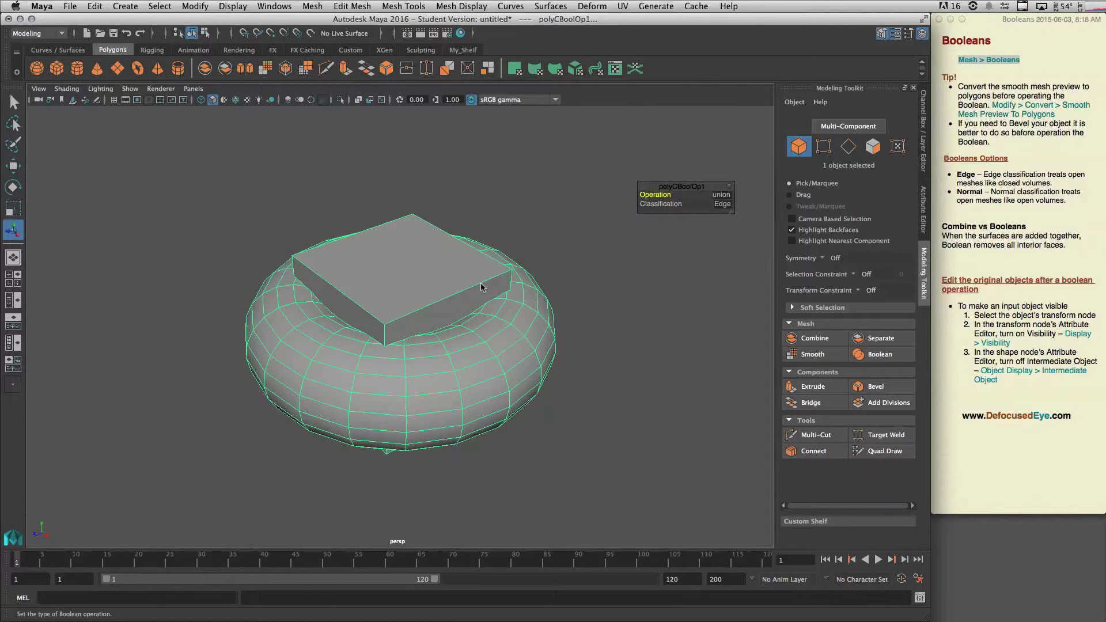
Undo the Boolean union and show the Outliner beside the perspective view
key("z")
left_click(12, 300)
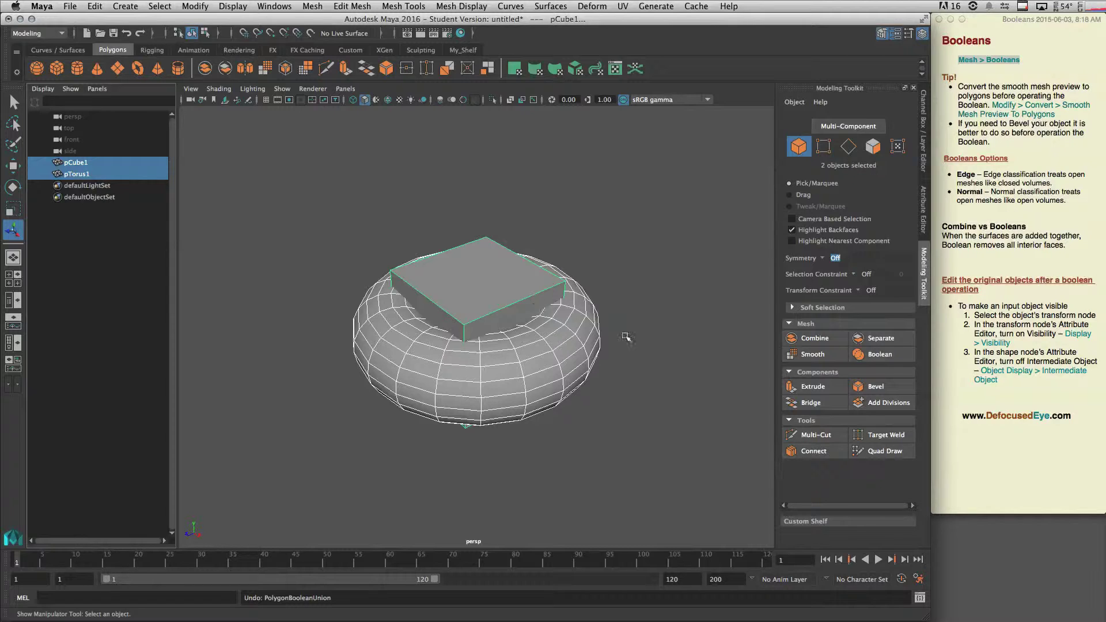
Apply a Boolean to the torus and cube again and set its operation to difference
left_click(864, 356)
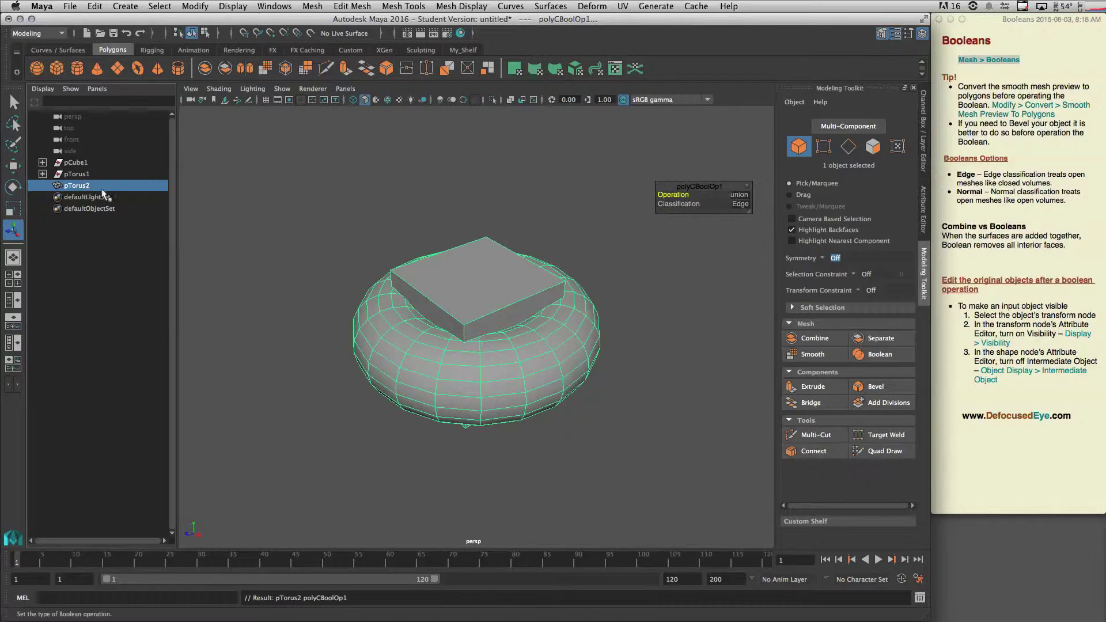
left_click(738, 196)
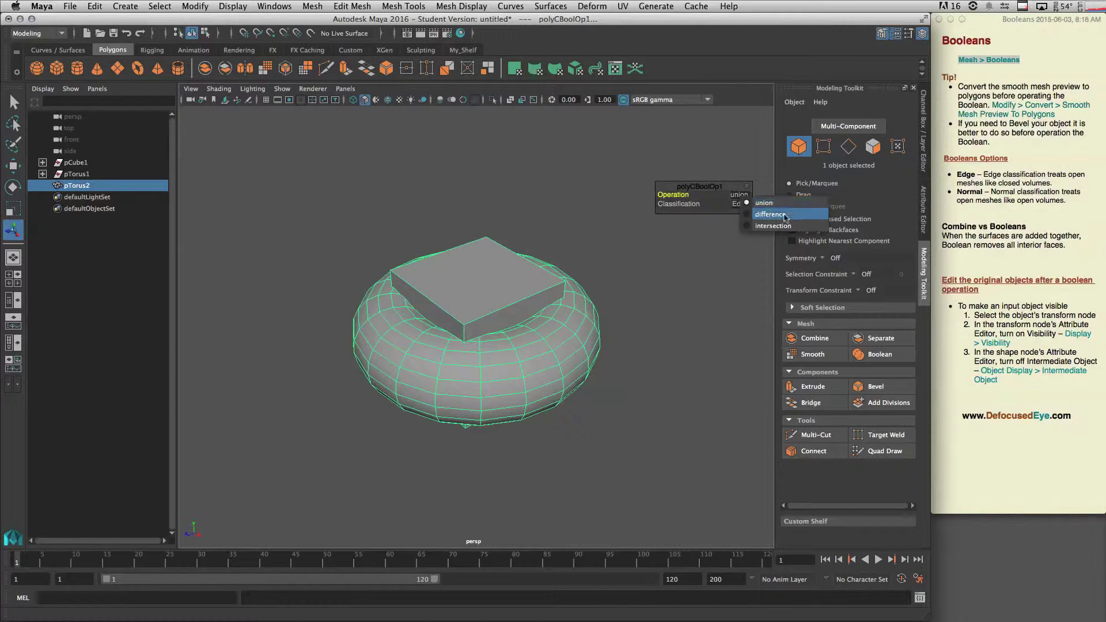
left_click(770, 214)
mouse_move(637, 306)
left_mouse_down("alt")
mouse_move(625, 351)
mouse_move(631, 311)
left_mouse_up("alt")
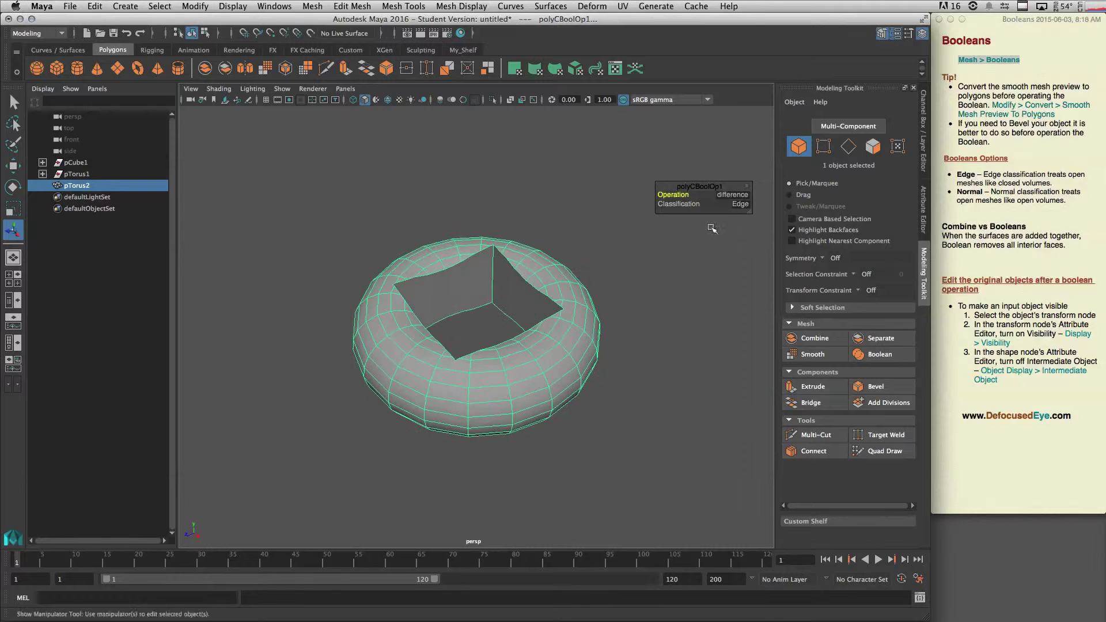
Change the Boolean operation to intersection, examine the shape, and set it back to union
left_click(733, 194)
left_click(765, 228)
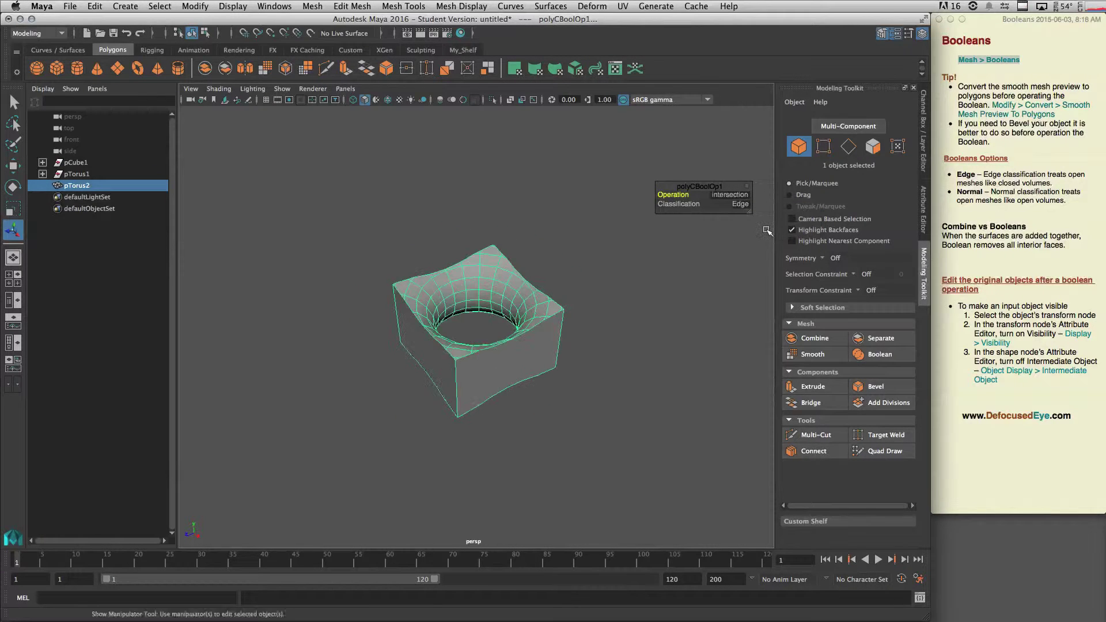
mouse_move(678, 264)
left_mouse_down("alt")
mouse_move(644, 310)
mouse_move(671, 268)
left_mouse_up("alt")
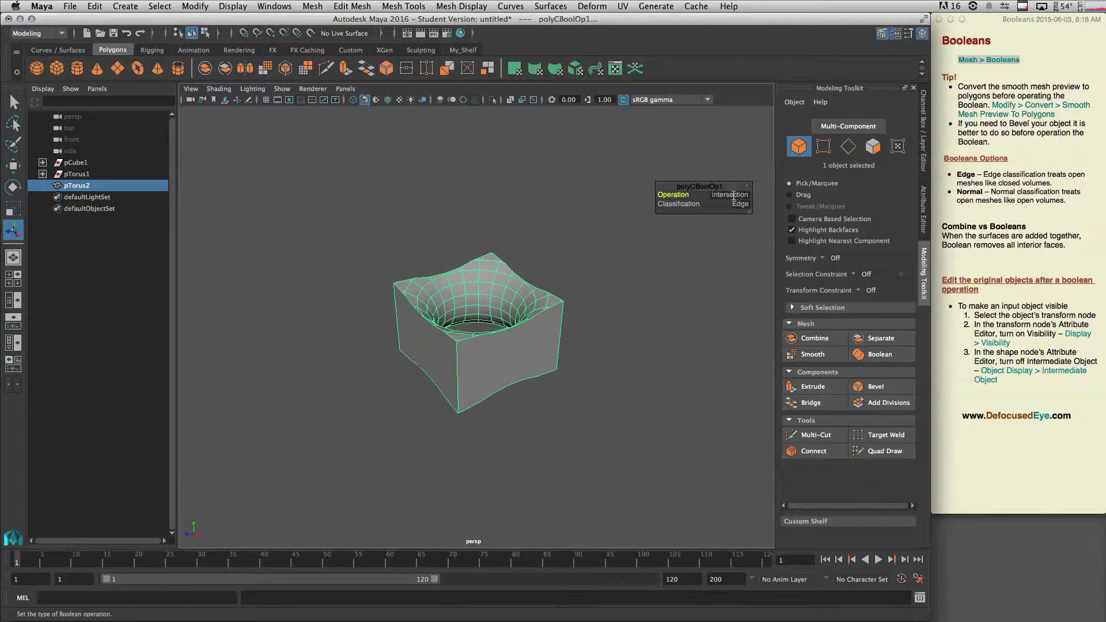
left_click(733, 196)
left_click(757, 204)
key("ctrl+z")
key("shift+z")
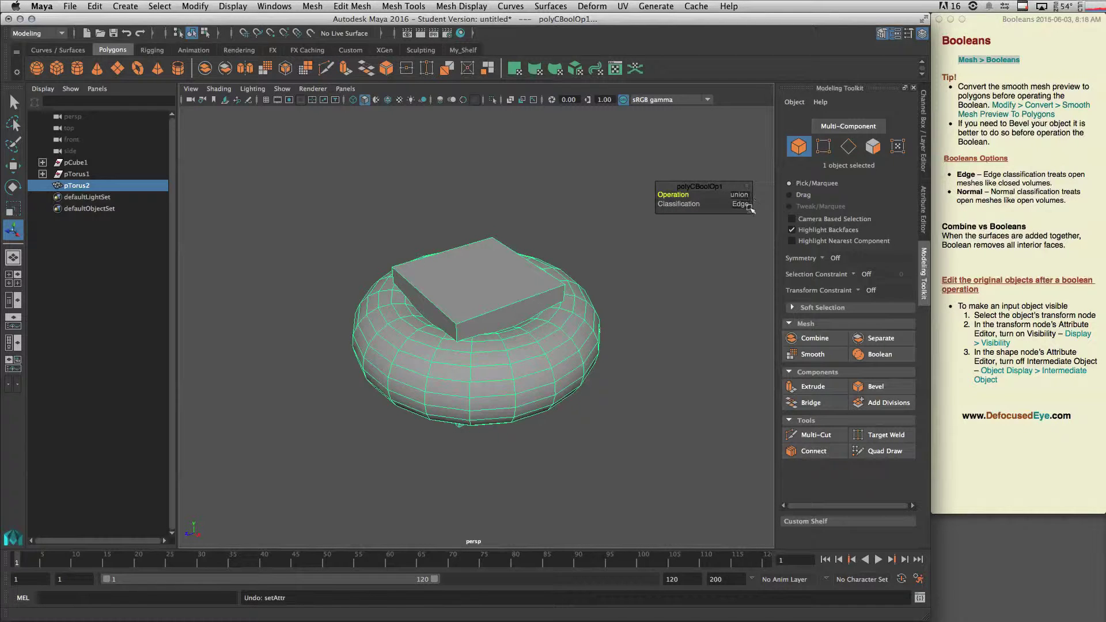
Undo the Boolean on the torus and cube along with the last addition to the selection
mouse_move(686, 263)
left_mouse_down("alt")
mouse_move(667, 293)
mouse_move(679, 273)
left_mouse_up("alt")
key("ctrl+z")
key("ctrl+z")
key("ctrl+z")
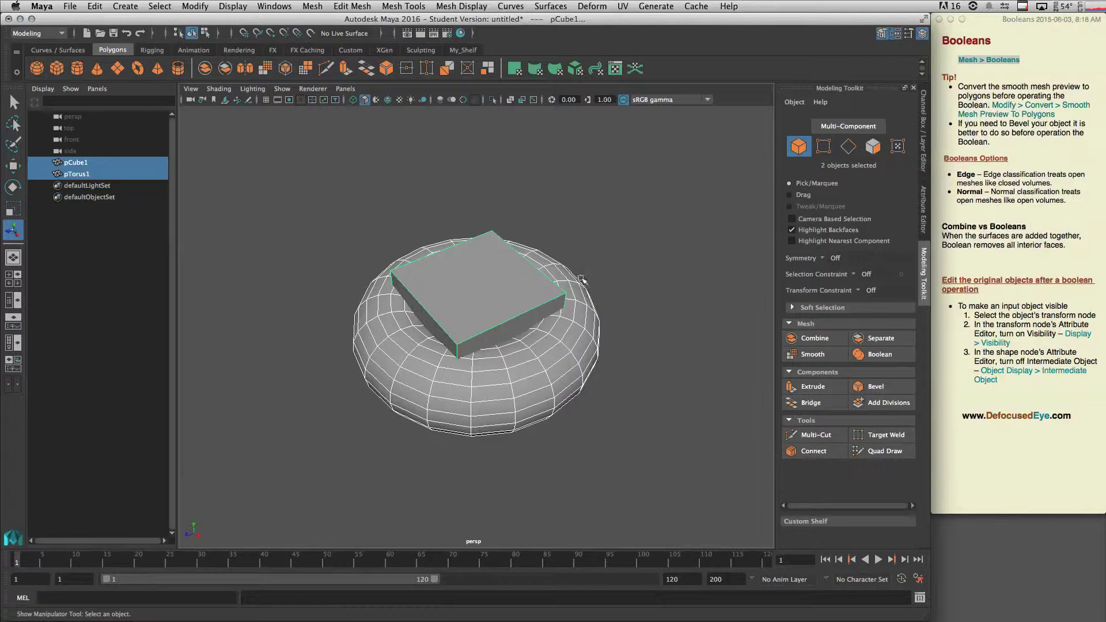
key("ctrl+z")
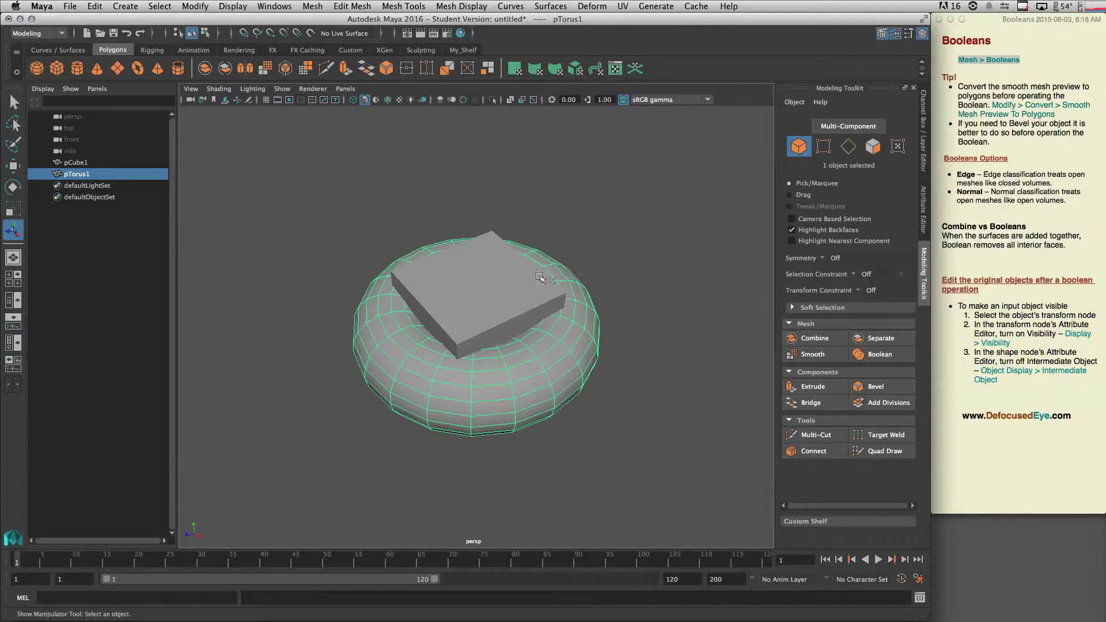
Select the cube first and the torus second, and subtract the torus from the cube with a Boolean difference
left_click(472, 292)
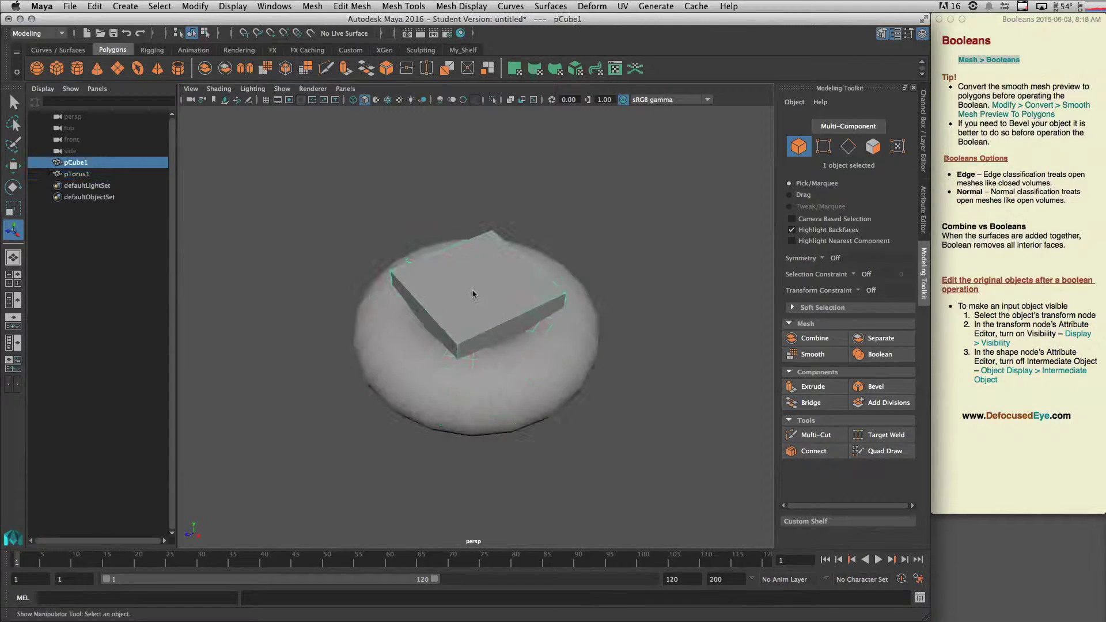
left_click(548, 361, "shift")
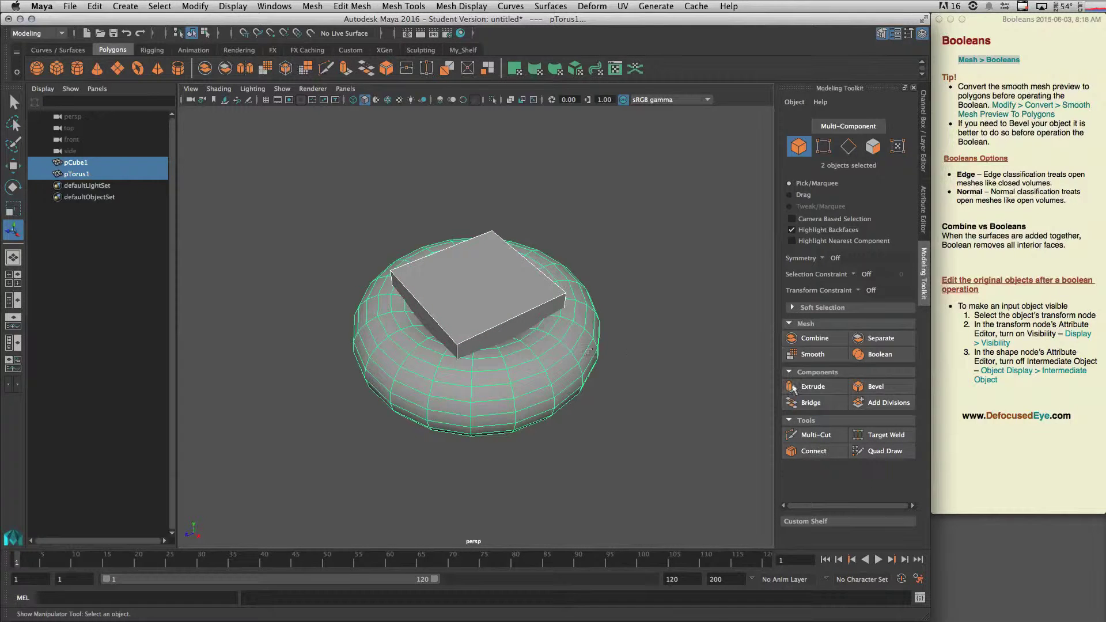
left_click(884, 355)
left_click(741, 197)
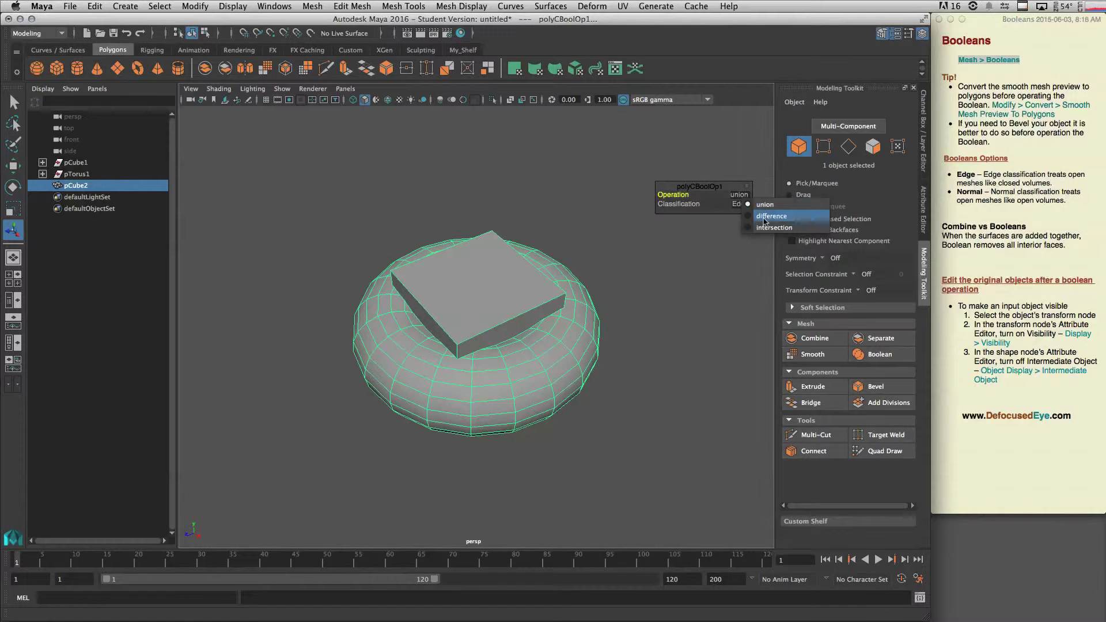
left_click(770, 216)
left_click_drag(627, 330, 636, 292, "alt")
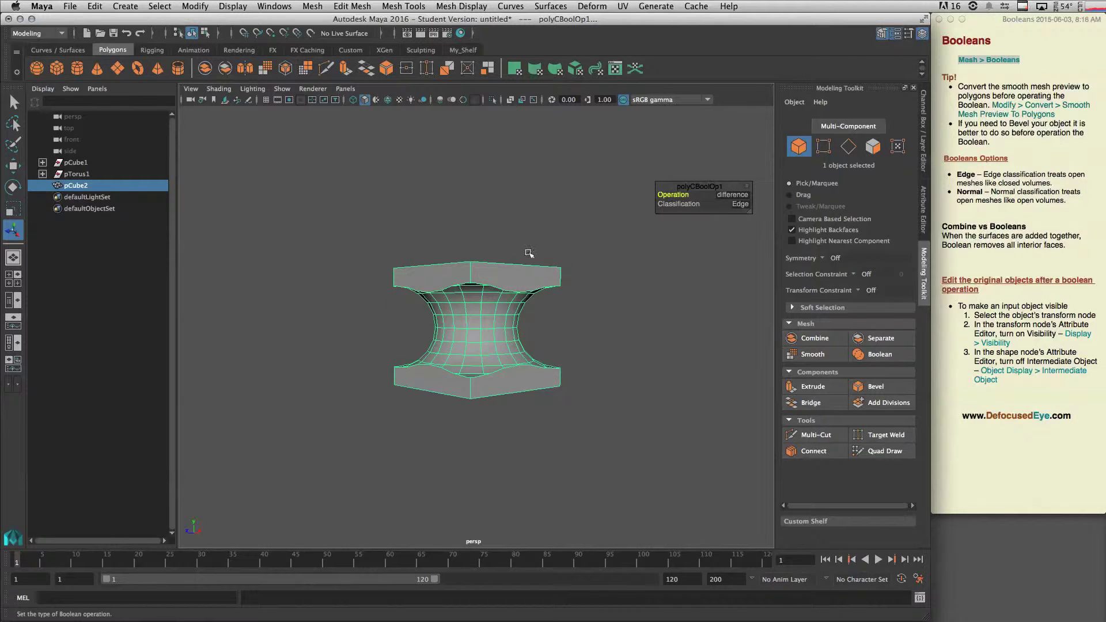
Switch the cube-first Boolean to intersection and back to difference, examining the resulting shape from several sides
left_click(727, 194)
left_click(747, 229)
left_click_drag(628, 323, 556, 302, "alt")
left_click(740, 194)
left_click(752, 214)
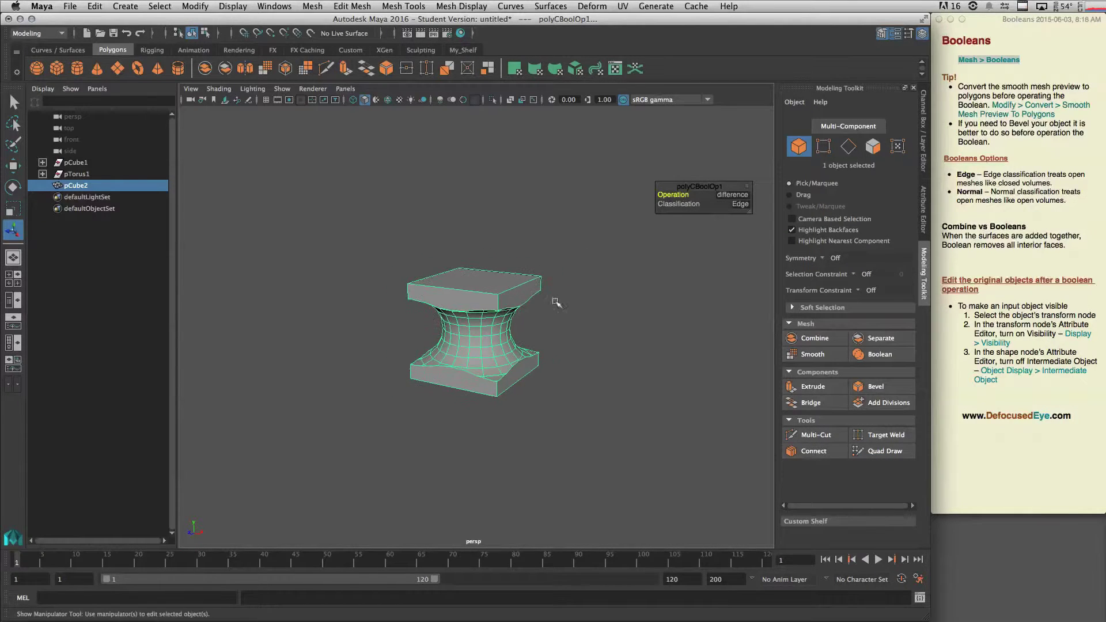
right_click_drag(571, 296, 679, 304, "alt")
left_click_drag(678, 304, 635, 311, "alt")
left_click(636, 285)
Undo the cube-first Boolean operations back to the separate cube and torus
key("z")
key("z")
key("z")
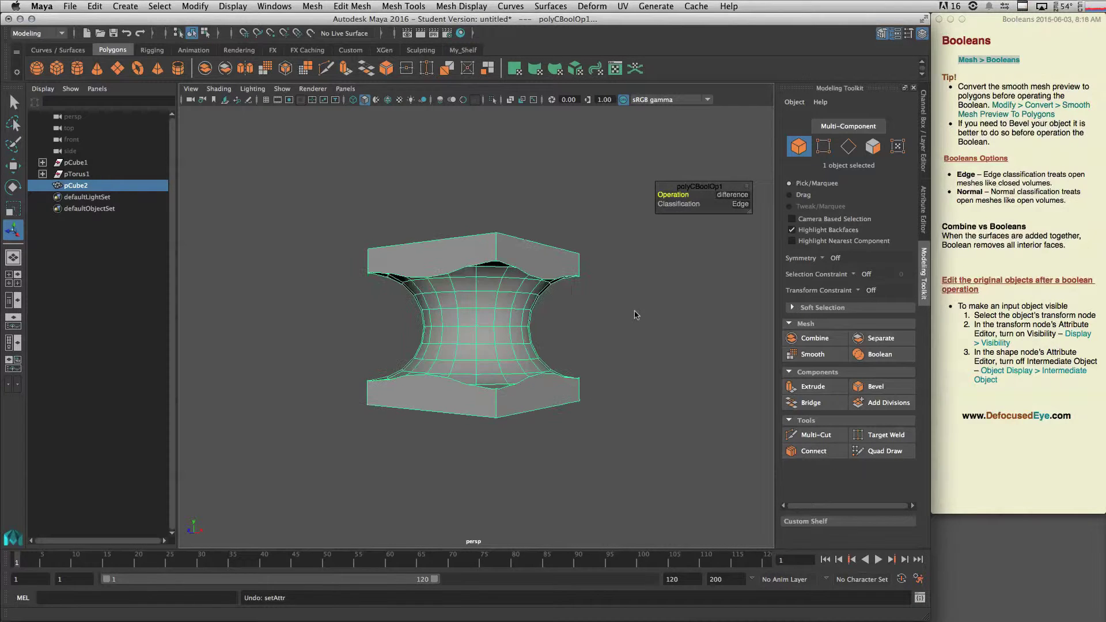
key("z")
key("z")
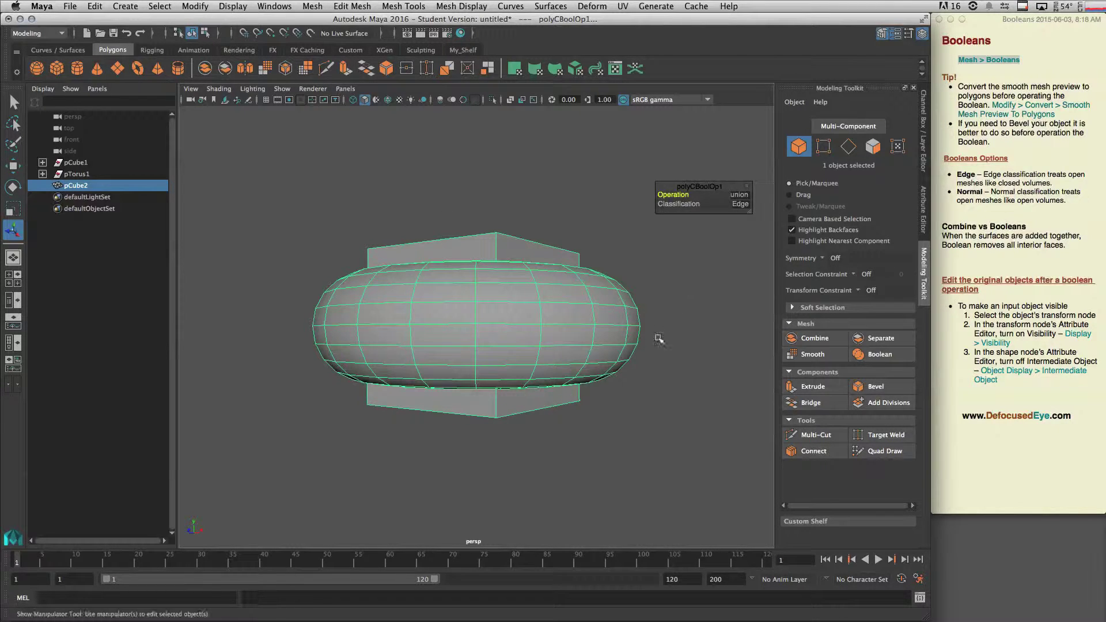
key("z")
key("z")
left_click_drag(667, 242, 665, 278, "alt")
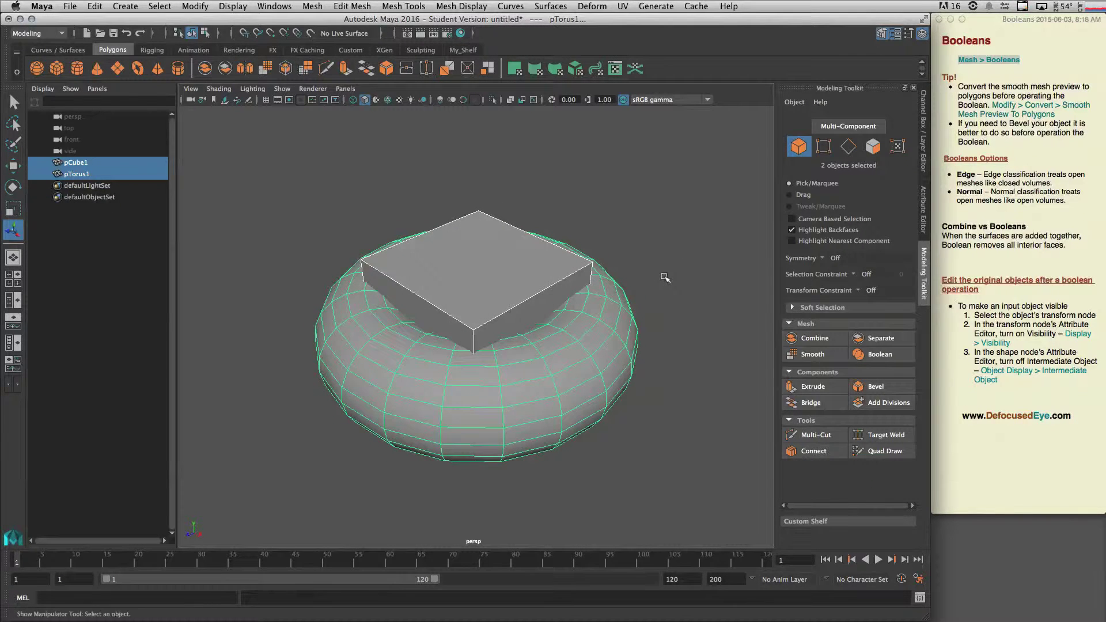
Select only the torus and display it with smooth mesh preview
left_click(670, 329)
left_click(593, 370)
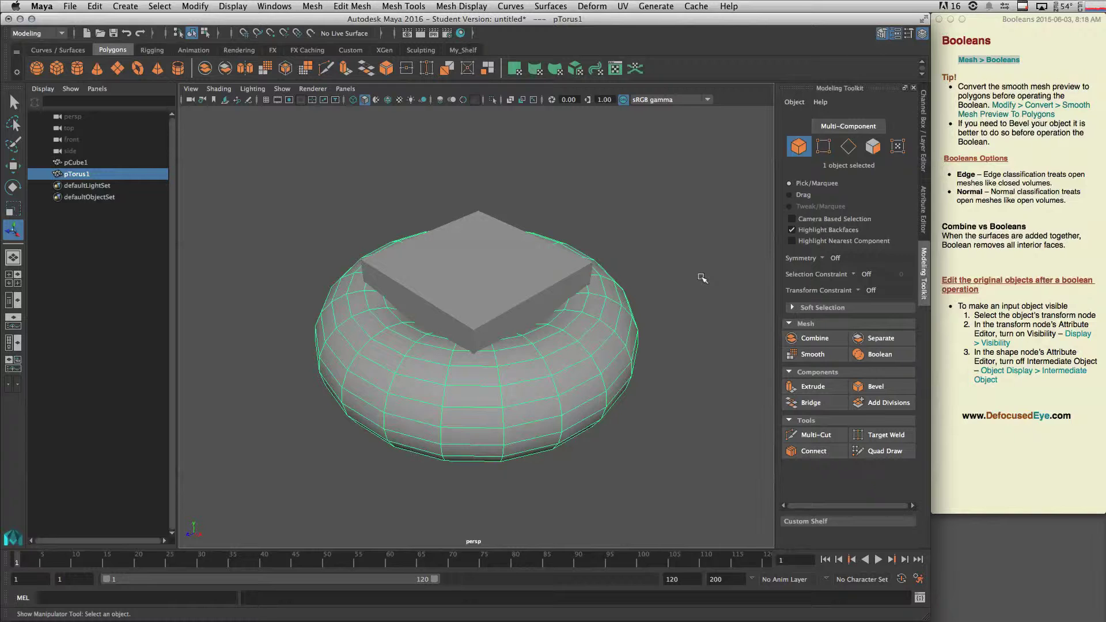
left_click_drag(702, 278, 644, 370, "alt")
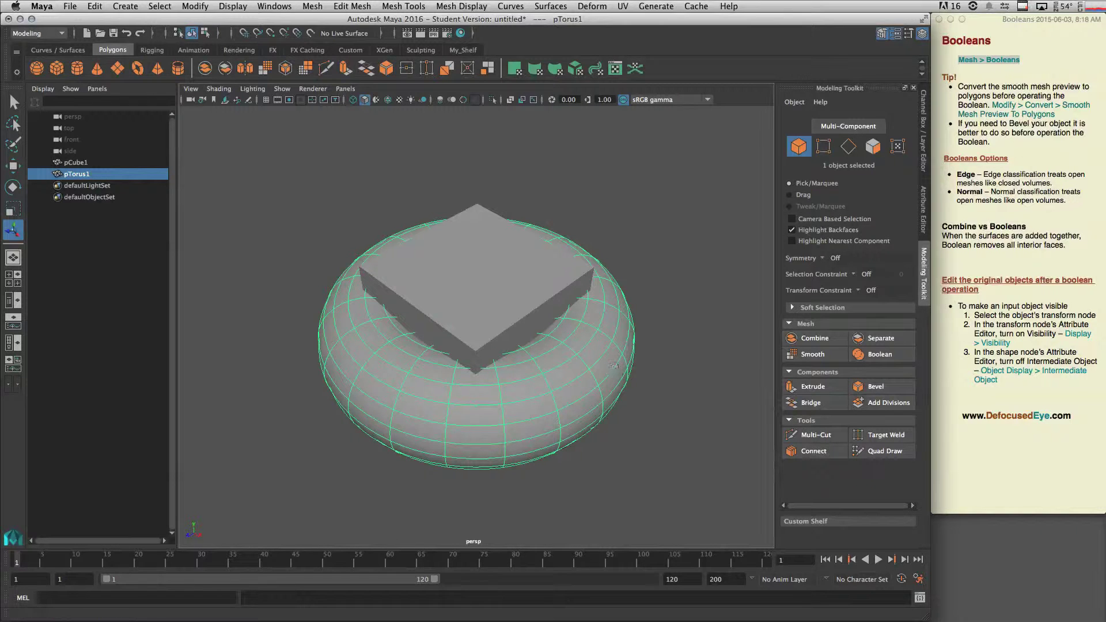
Highlight the tip in the Booleans notes about converting the smooth mesh preview to polygons, and return to Maya
left_click(970, 87)
left_click_drag(957, 86, 990, 105)
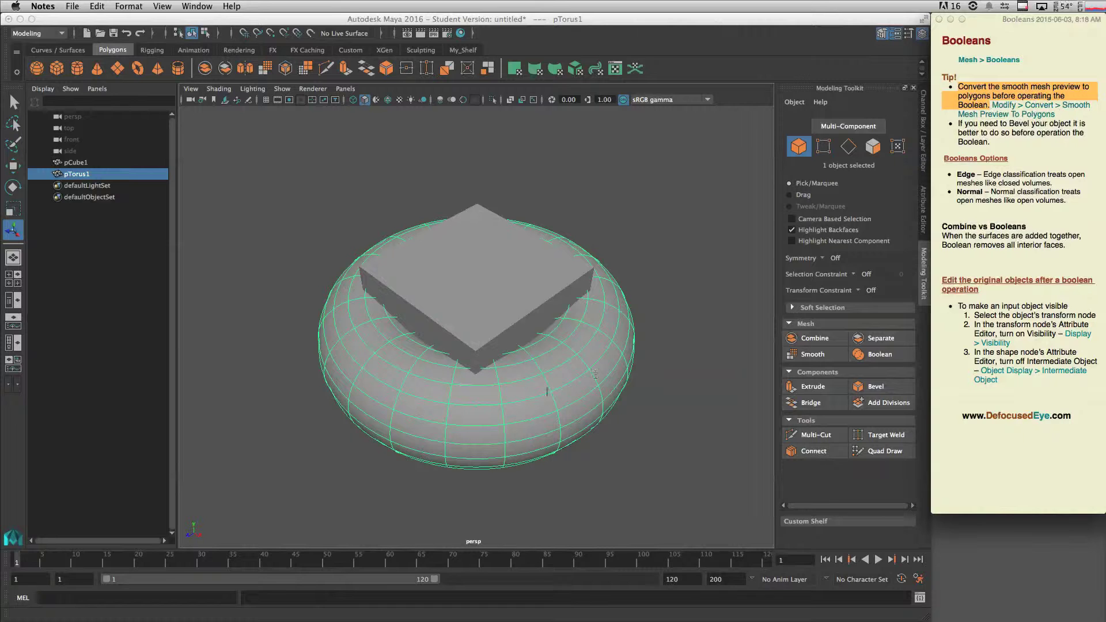
left_click(576, 377)
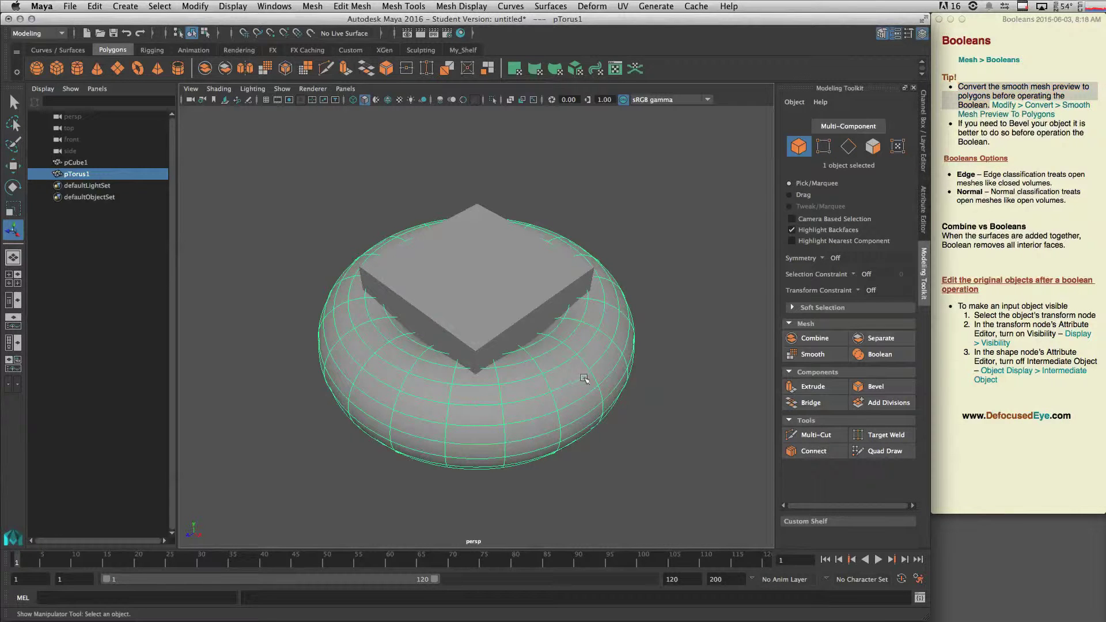
Convert the torus's smooth mesh preview to polygons
left_click(200, 6)
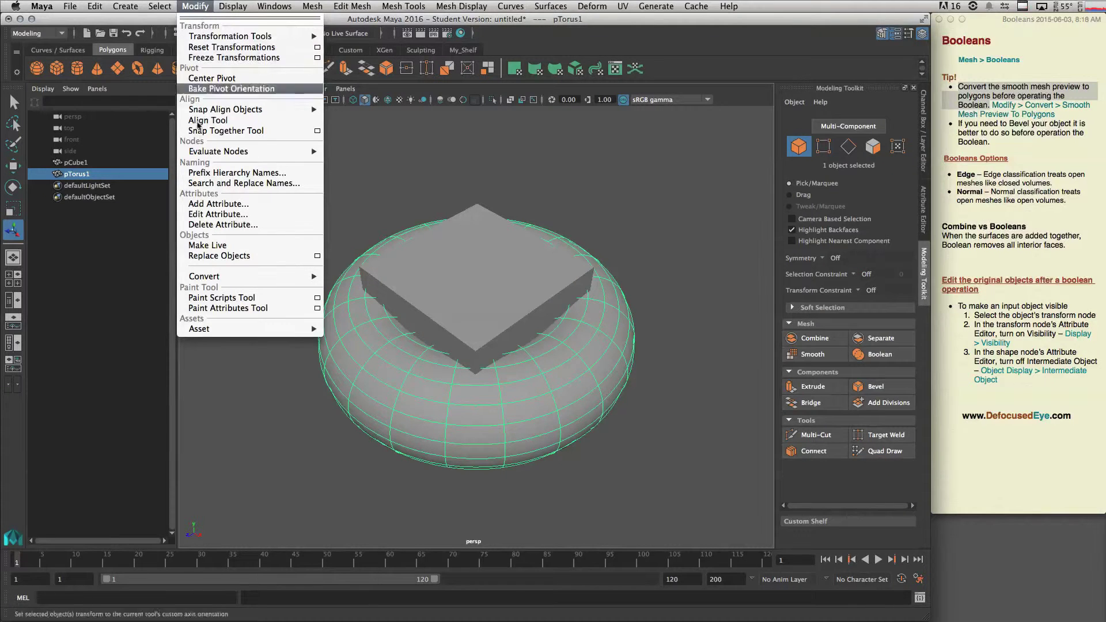
mouse_move(219, 277)
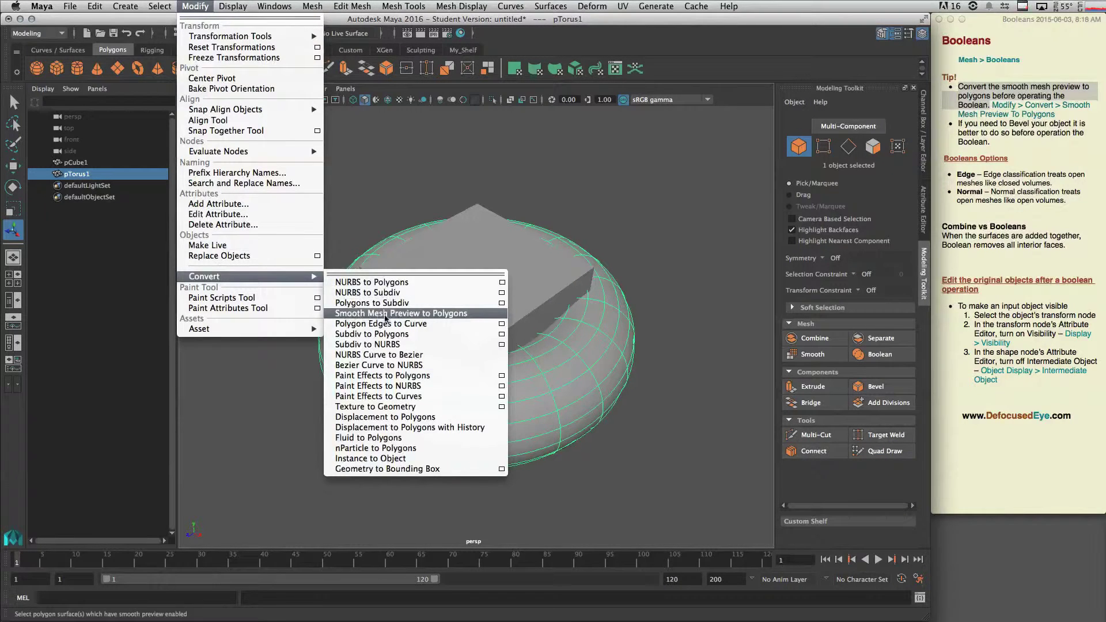
left_click(441, 315)
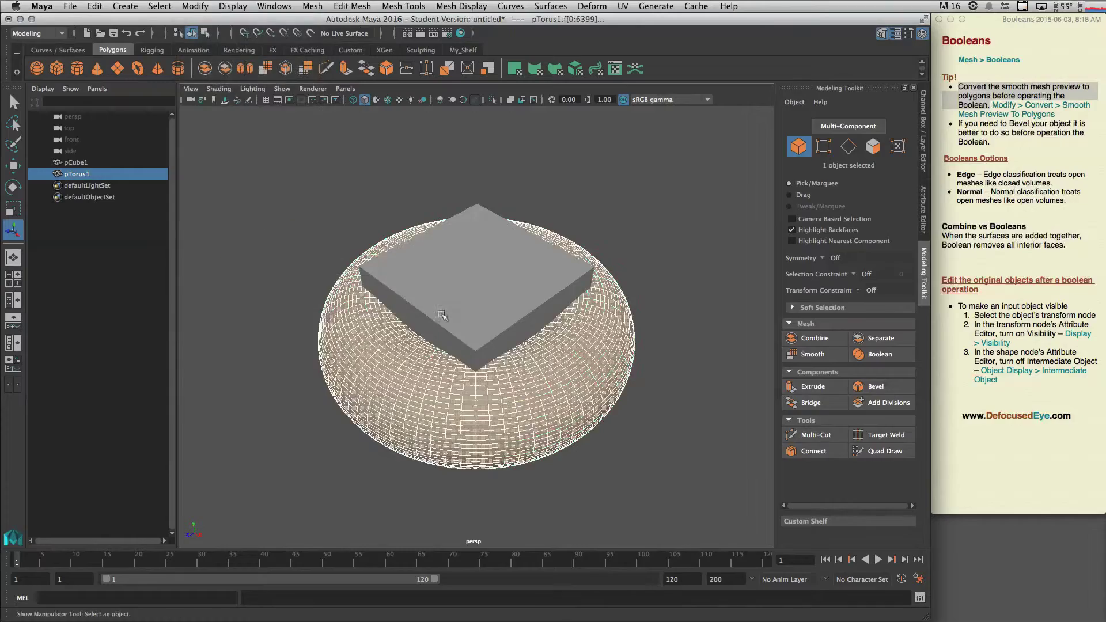
mouse_move(634, 397)
left_mouse_down("alt")
mouse_move(611, 335)
mouse_move(639, 387)
mouse_move(630, 405)
left_mouse_up("alt")
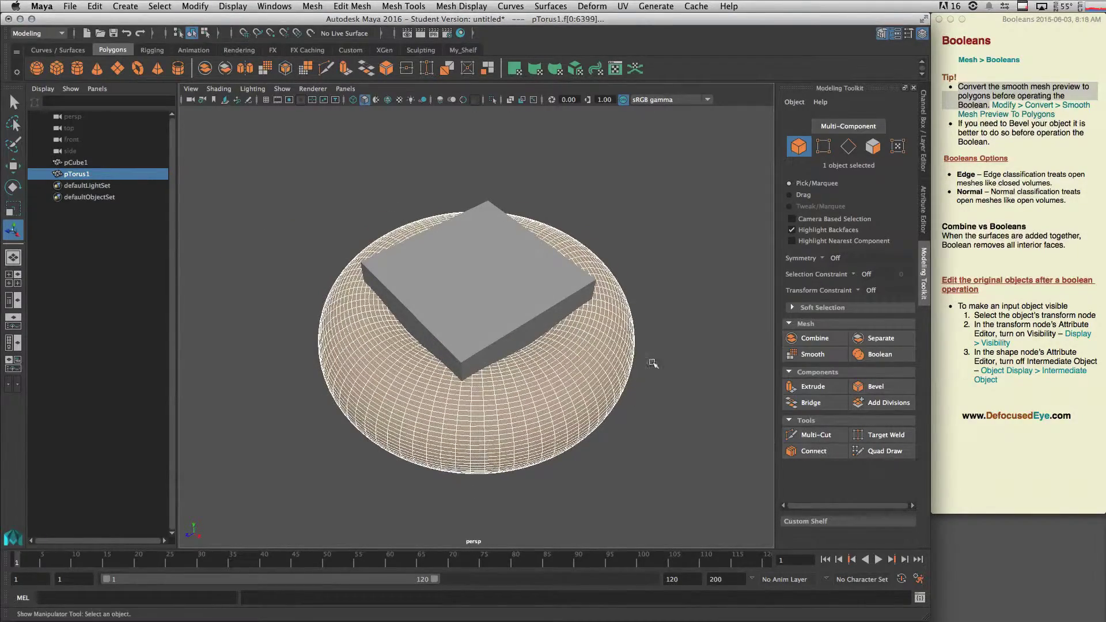
Switch to the Booleans notes, highlight the bevel tip and correct its wording to "before operating the Boolean"
left_click(976, 123)
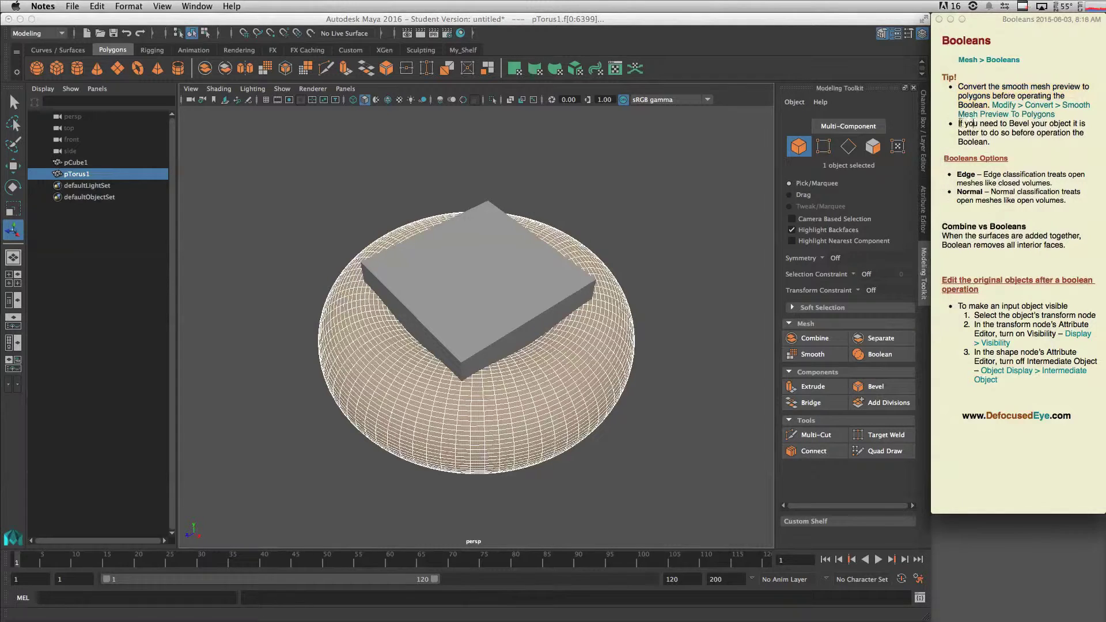
left_click_drag(956, 123, 1013, 142)
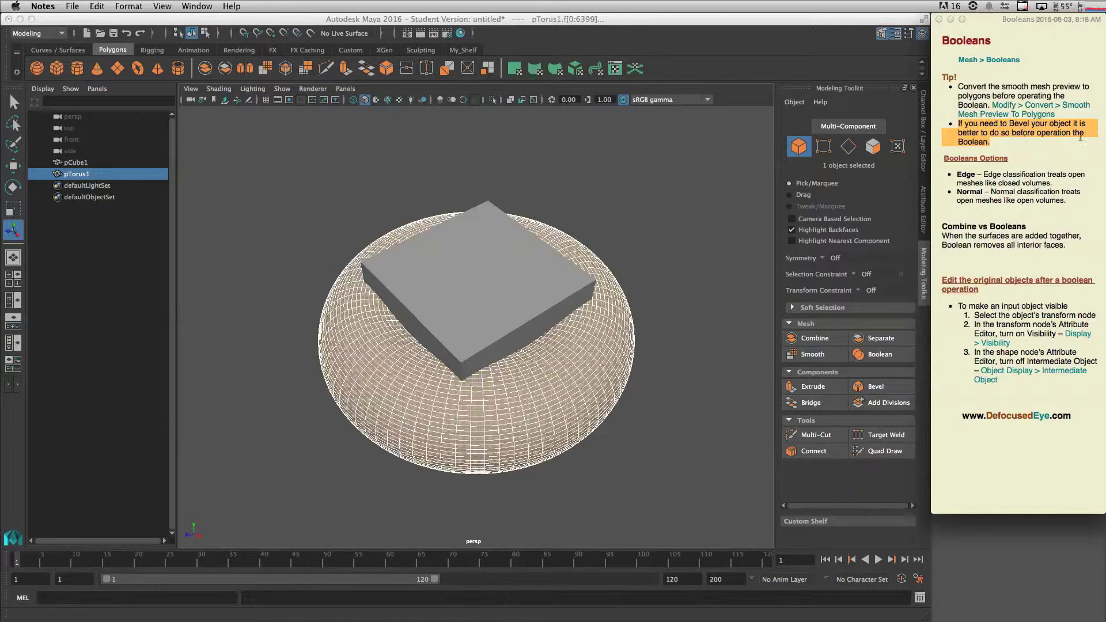
left_click(1070, 133)
key("BackSpace")
key("BackSpace")
type("ng")
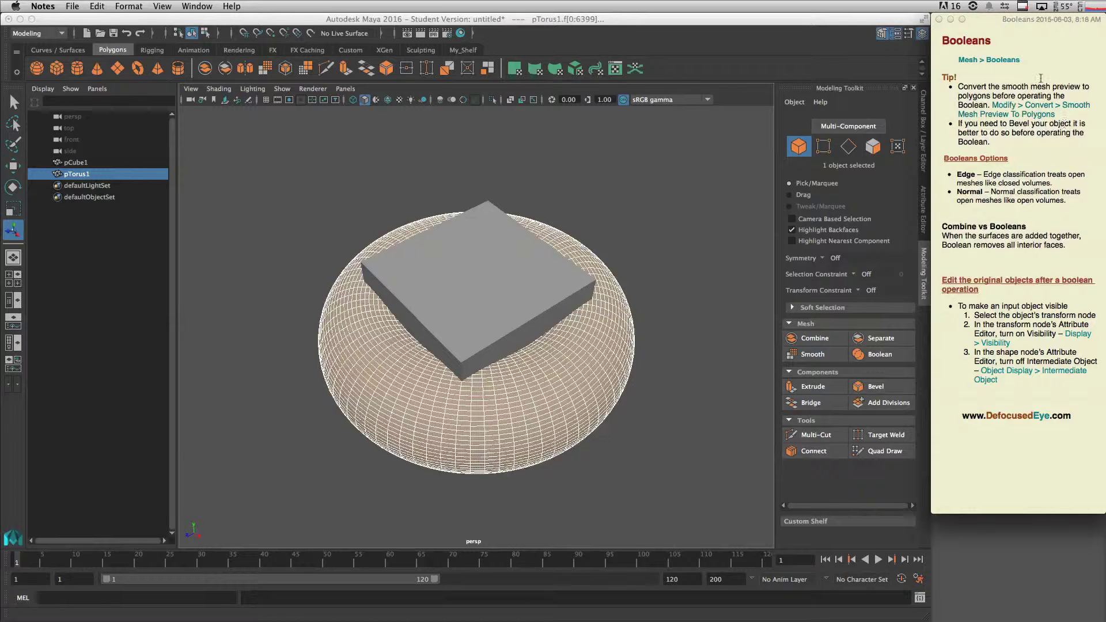
Return to Maya and bevel the cube with a fraction of 0.19 and 5 segments
left_click(486, 271)
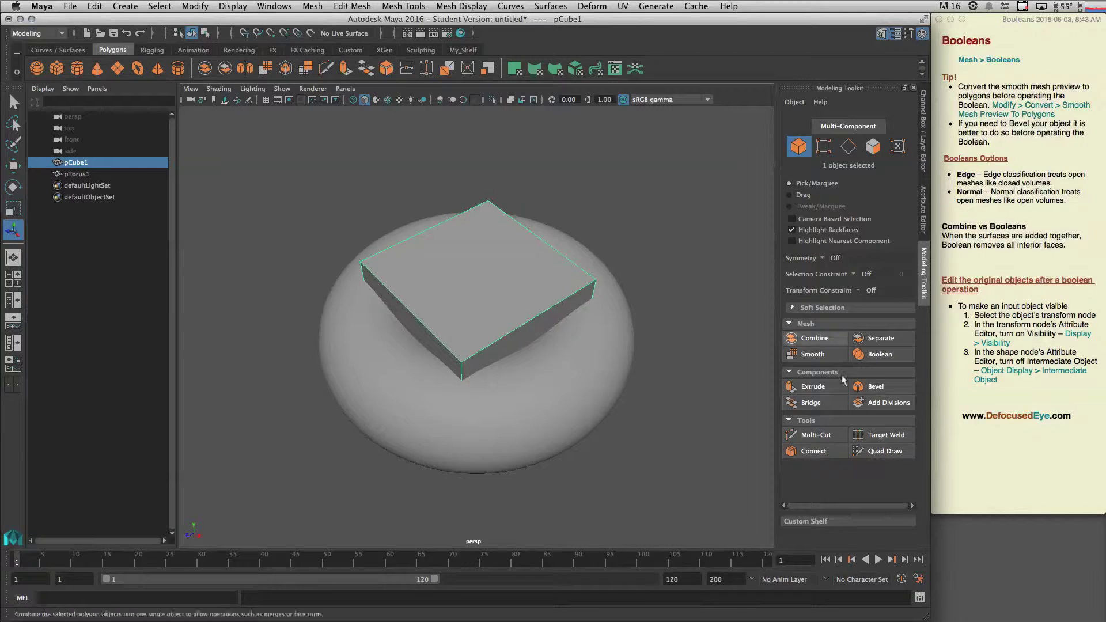
left_click(876, 387)
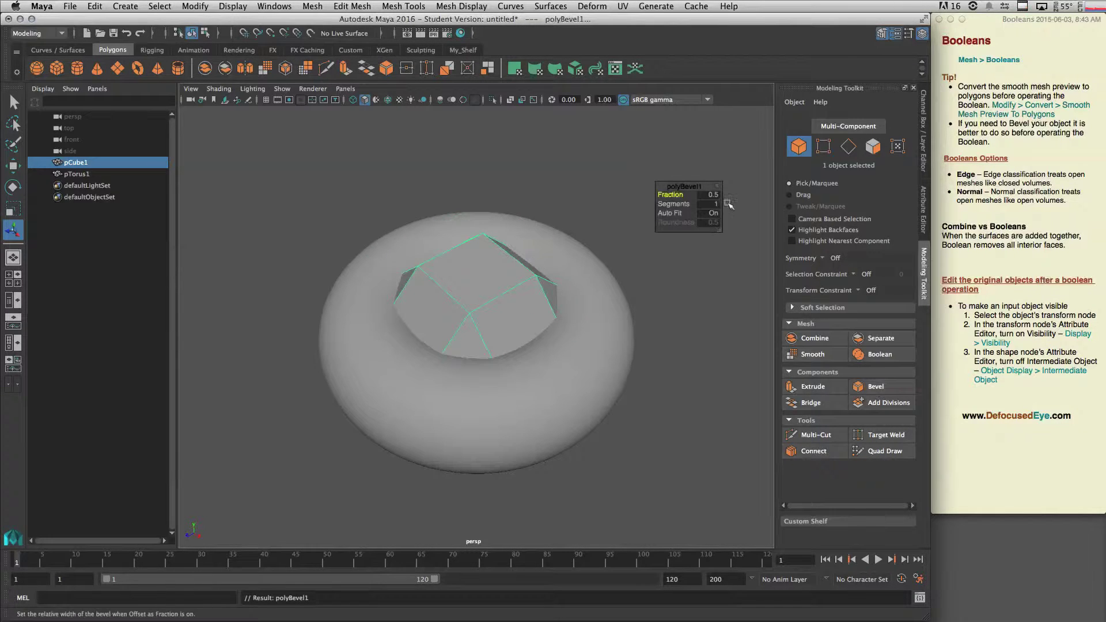
mouse_move(673, 204)
left_mouse_down()
mouse_move(684, 204)
mouse_move(677, 196)
left_mouse_up()
mouse_move(667, 197)
left_mouse_down()
mouse_move(675, 205)
mouse_move(662, 195)
left_mouse_up()
left_click_drag(535, 340, 569, 283, "alt")
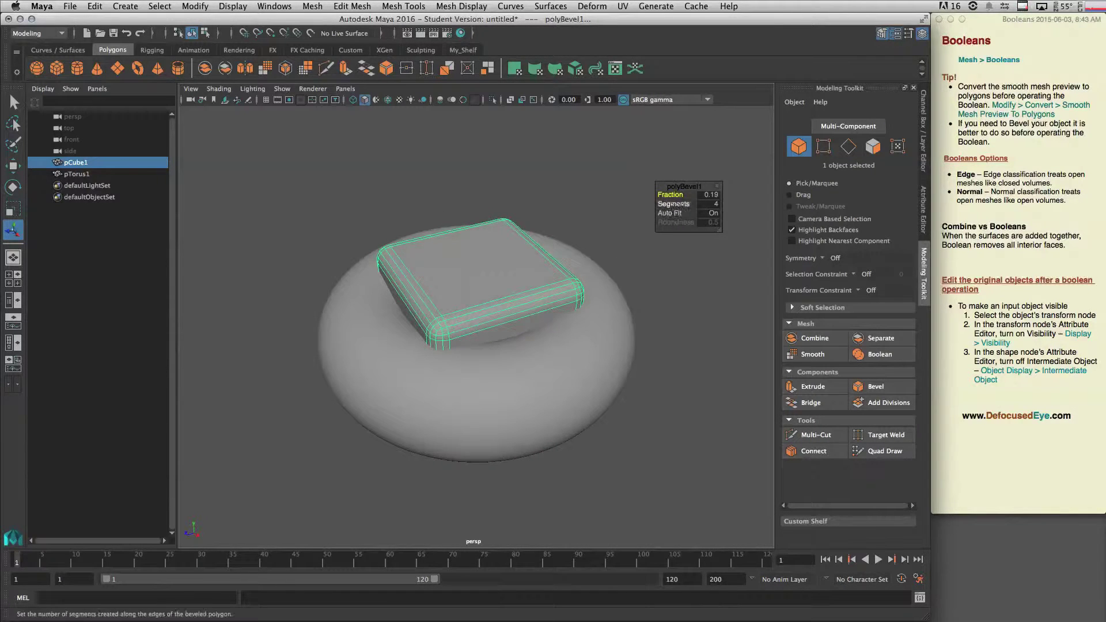
left_click(699, 205)
type("5")
key("Return")
left_click_drag(472, 354, 512, 354, "alt")
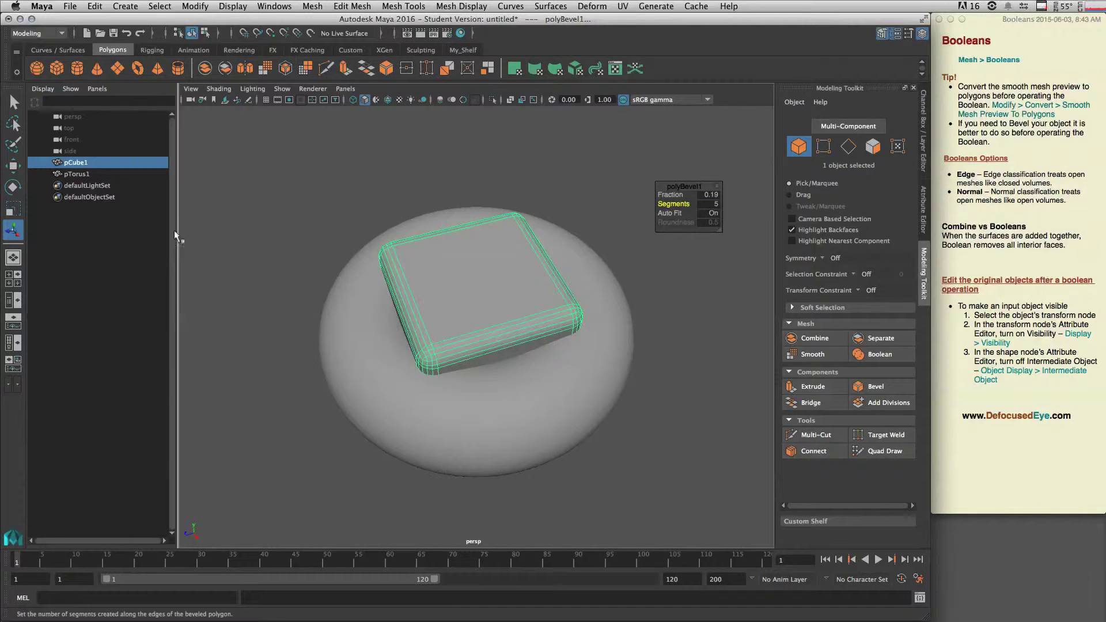
Select the beveled cube first and the torus second, and apply a Boolean with the operation set to difference
left_click(99, 174)
left_click_drag(628, 316, 611, 325, "alt")
mouse_move(626, 270)
left_mouse_down("alt")
mouse_move(632, 314)
mouse_move(623, 290)
left_mouse_up("alt")
left_click(476, 275)
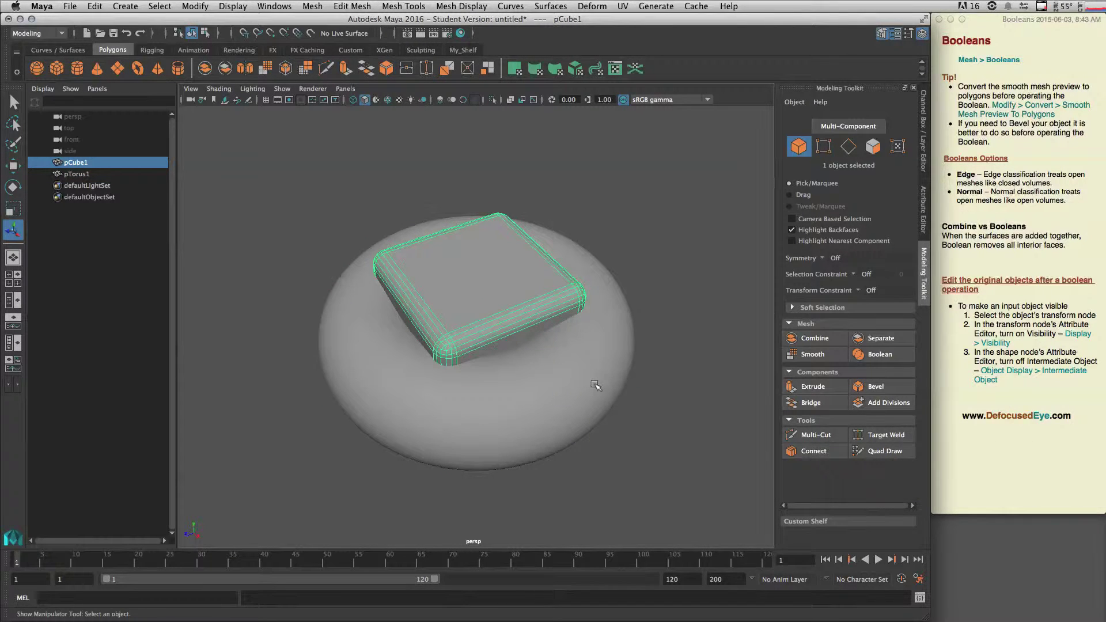
left_click(586, 364, "shift")
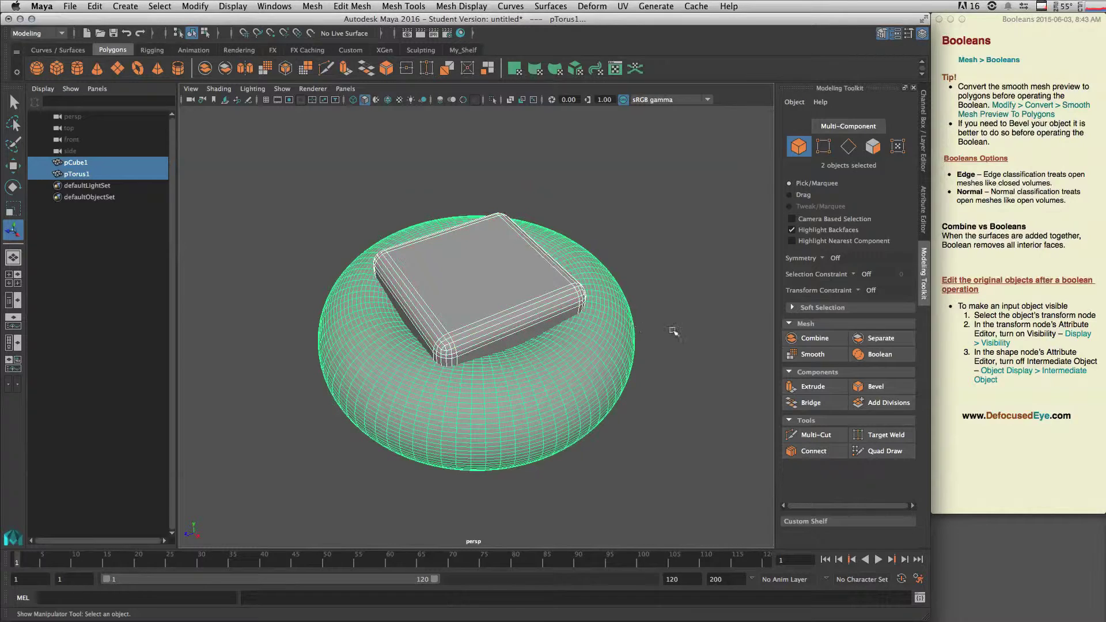
left_click(884, 352)
left_click(739, 194)
left_click(771, 214)
left_click_drag(628, 368, 570, 387, "alt")
left_click(586, 331)
left_click(510, 362)
mouse_move(622, 352)
left_mouse_down("alt")
mouse_move(600, 354)
mouse_move(622, 345)
left_mouse_up("alt")
Highlight the "Booleans Options" heading in the notes and return to Maya
left_click(998, 131)
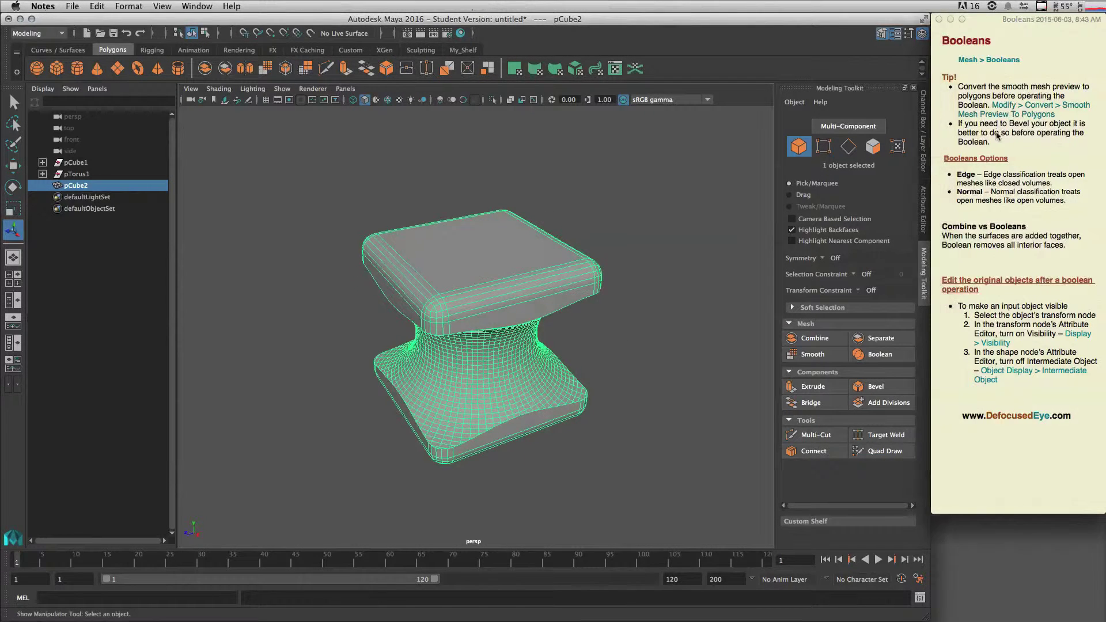
left_click_drag(1015, 157, 931, 157)
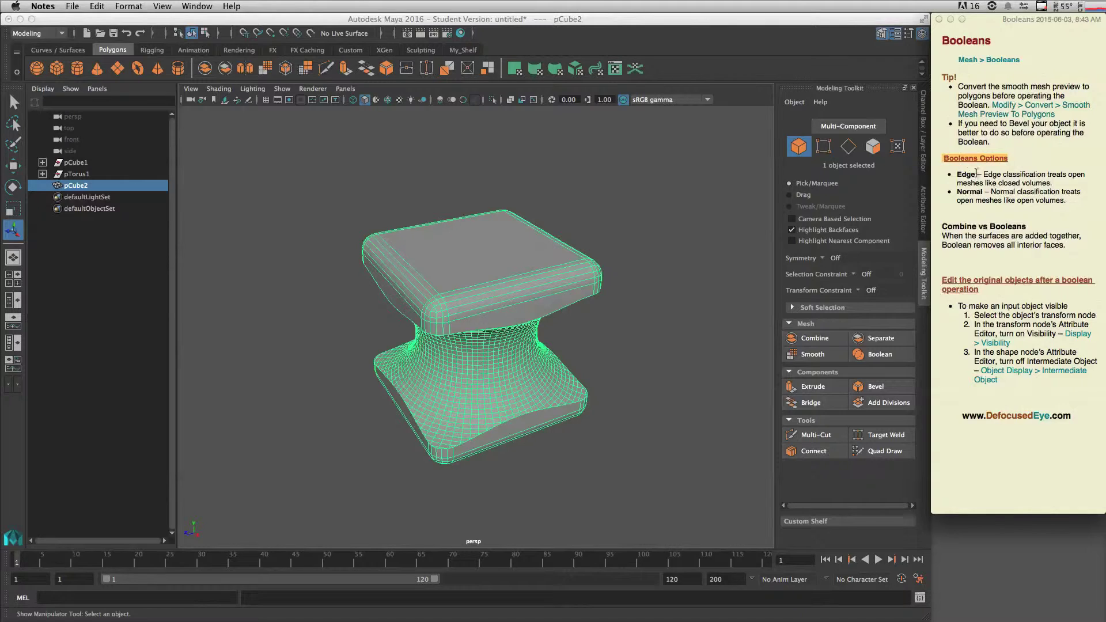
left_click(582, 22)
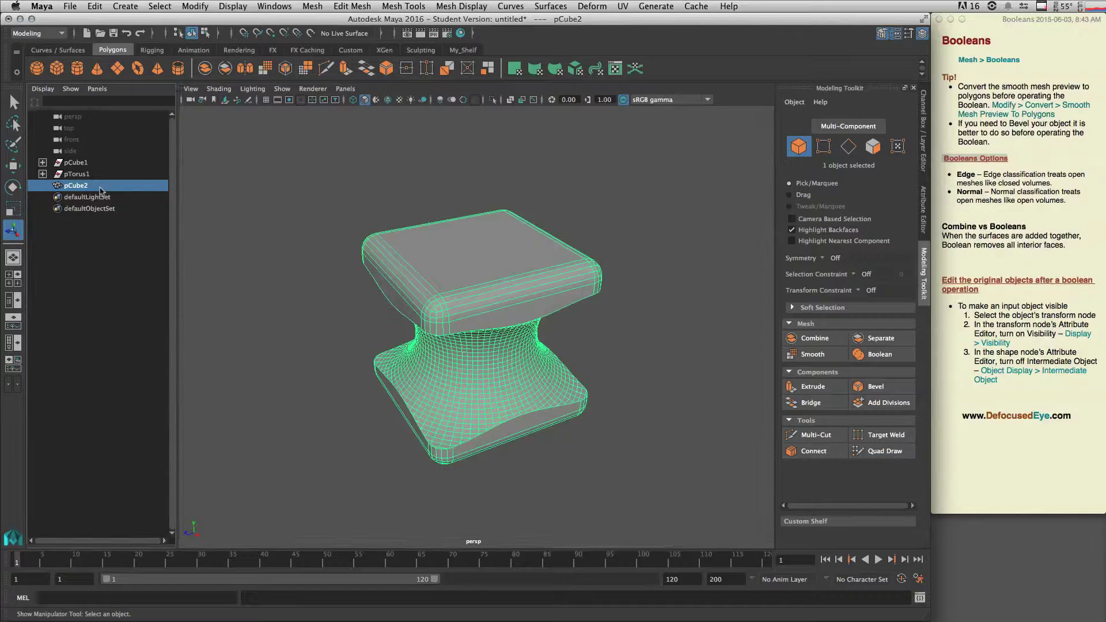
Delete the construction history of the Boolean result
left_click(95, 7)
mouse_move(144, 144)
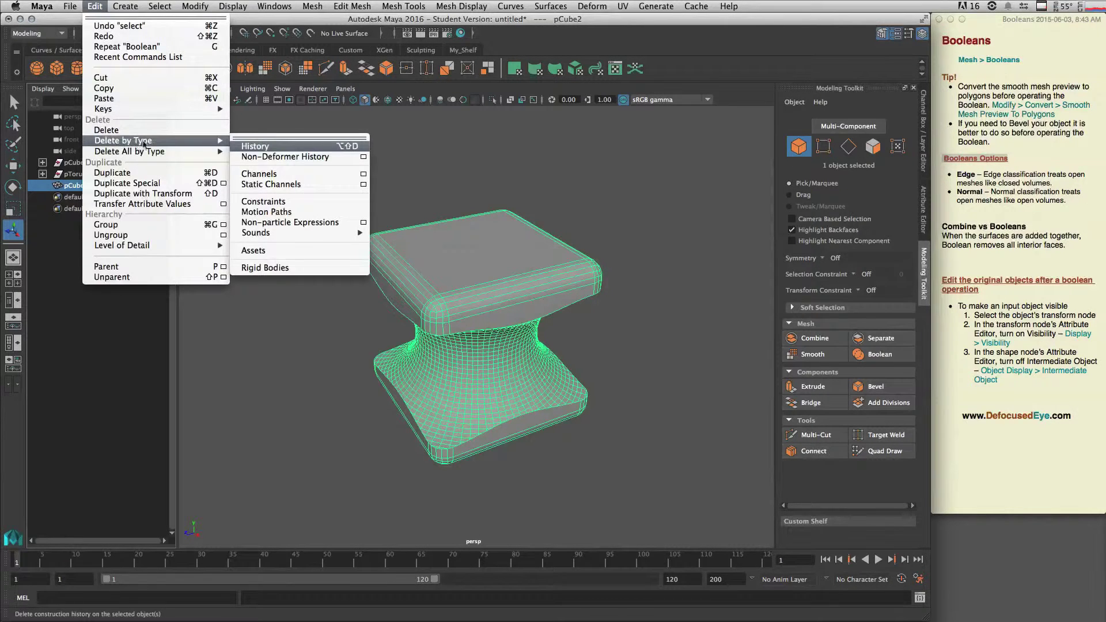
left_click(250, 148)
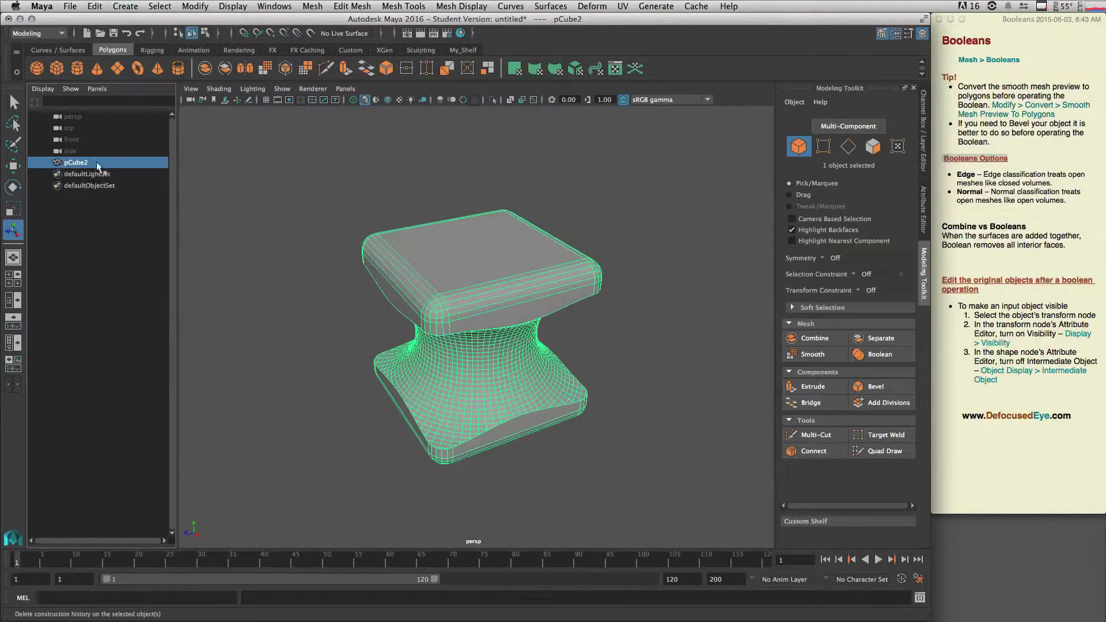
mouse_move(559, 305)
left_mouse_down("alt")
mouse_move(569, 315)
mouse_move(576, 300)
left_mouse_up("alt")
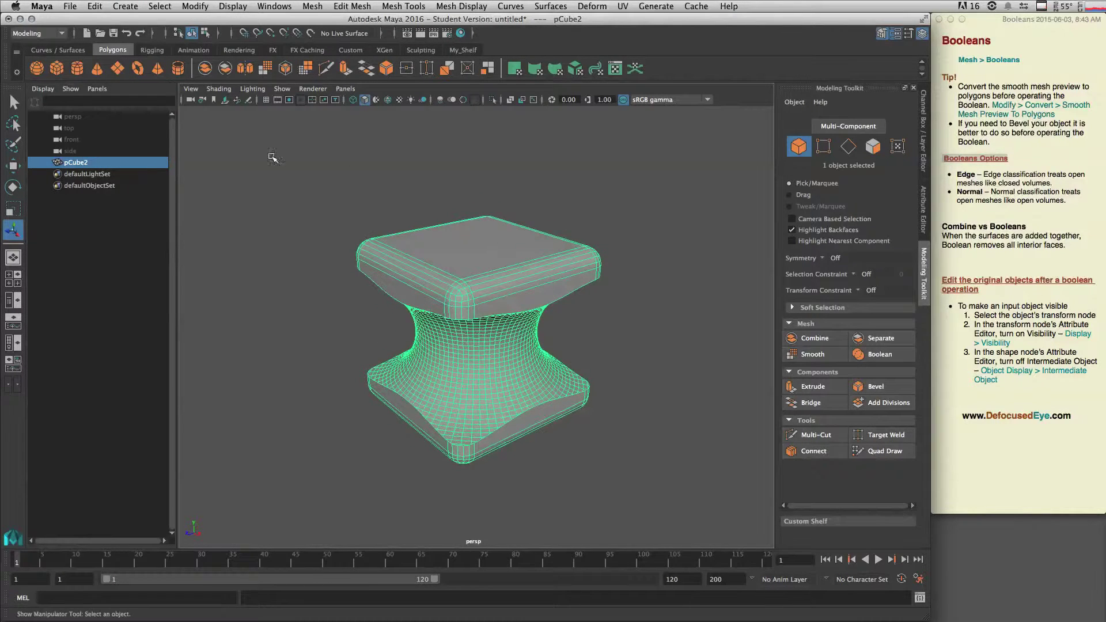
Create a polygon plane and set its Rotate Z to 90
left_click(117, 71)
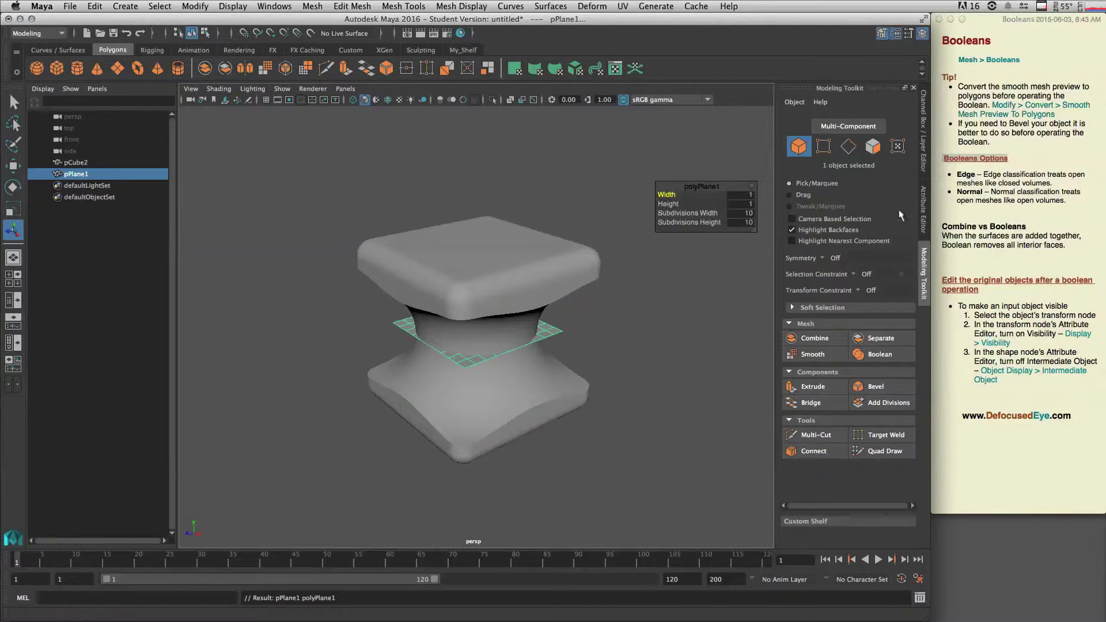
left_click(921, 163)
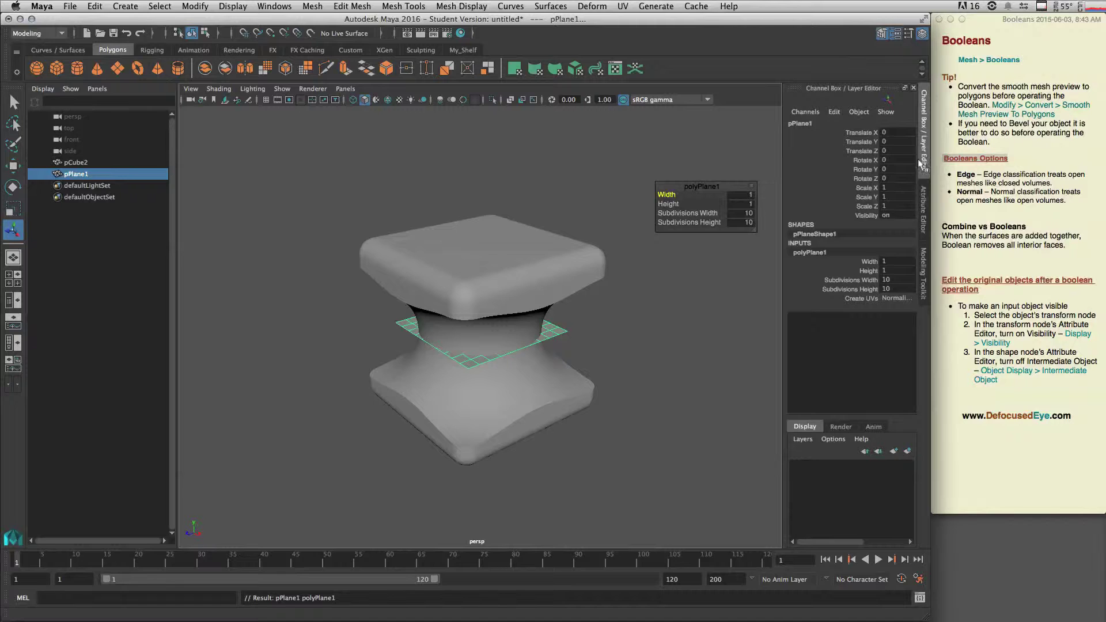
left_click(901, 179)
type("90")
key("Return")
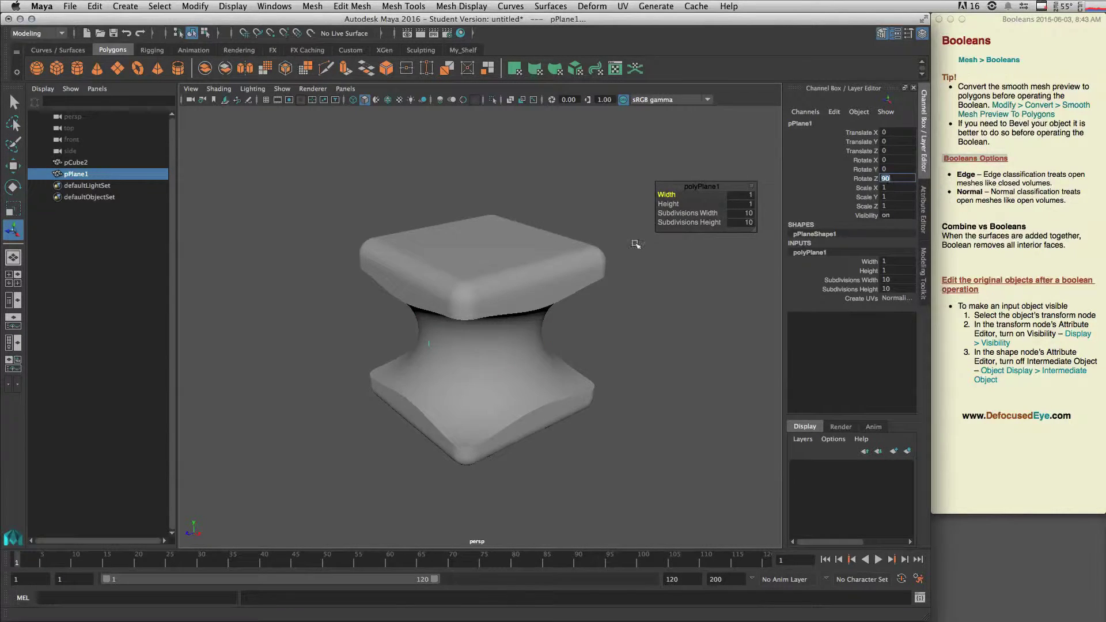
Scale the upright plane uniformly to about 2.8 so it cuts through the whole carved shape
left_click(504, 289)
left_click(89, 174)
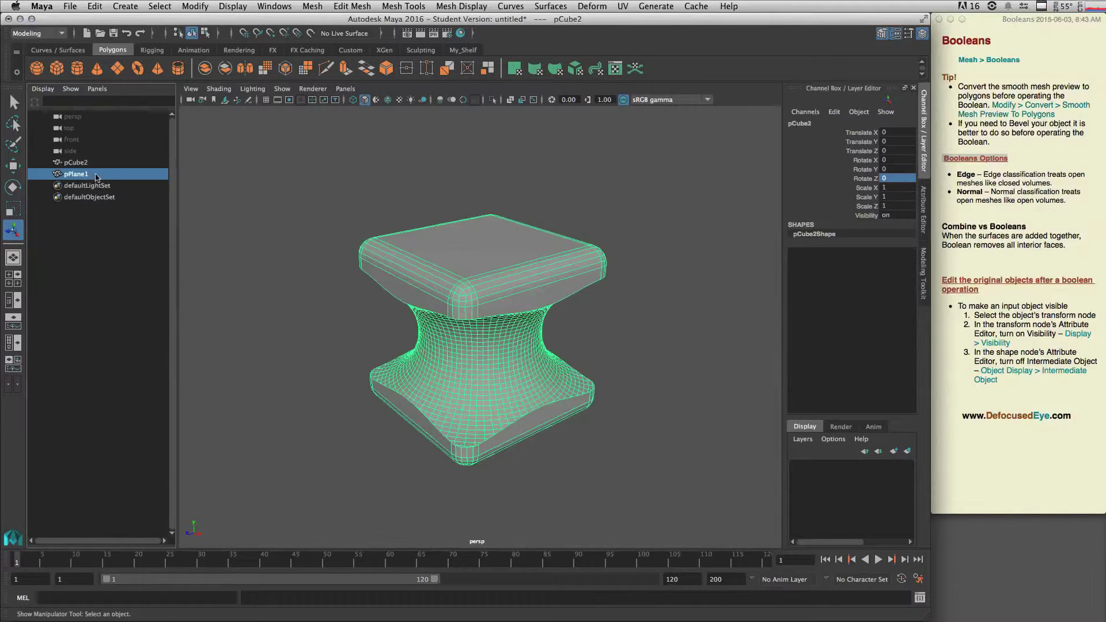
key("r")
left_click_drag(480, 327, 553, 323)
left_click_drag(610, 345, 537, 364, "alt")
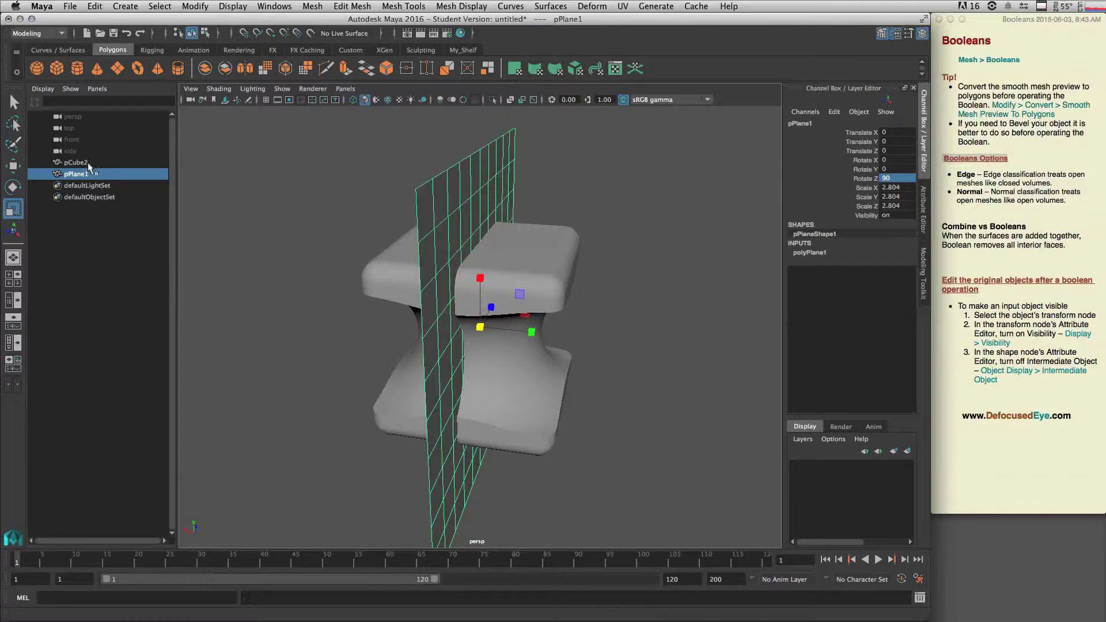
Select the carved cube first and the plane second, apply a Boolean union, and view the result from the other side
left_click(102, 163)
left_click(98, 174, "ctrl")
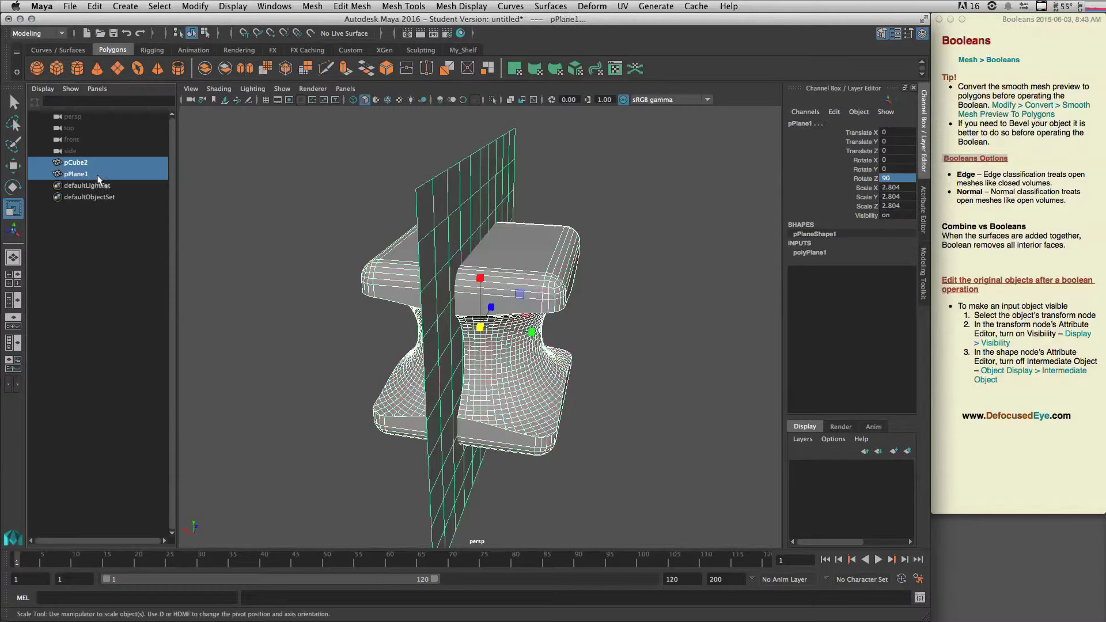
left_click(924, 299)
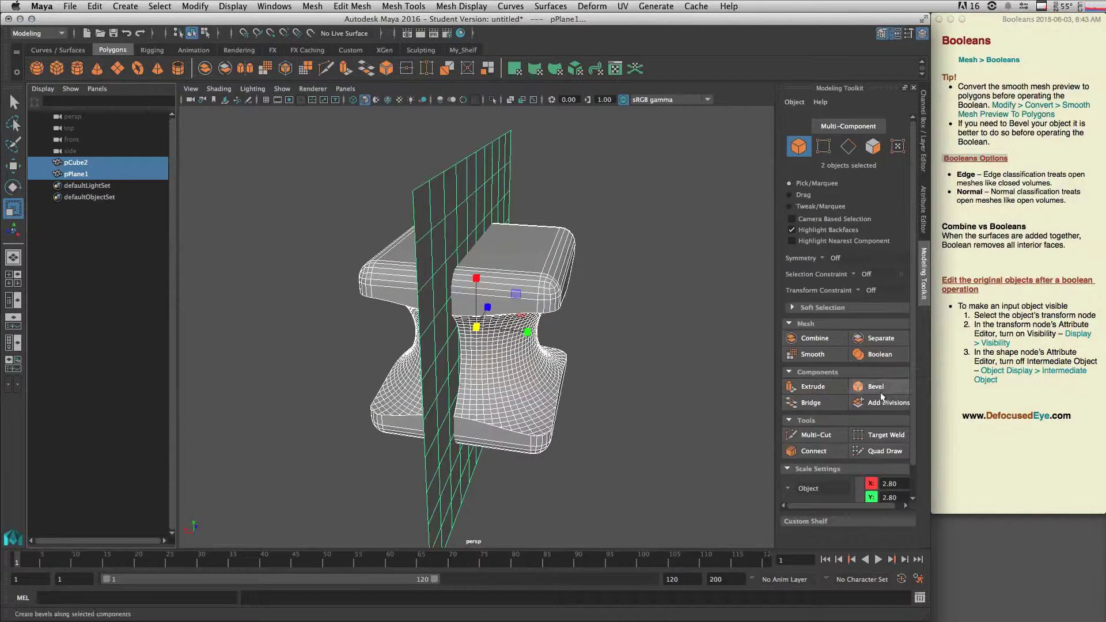
left_click(880, 355)
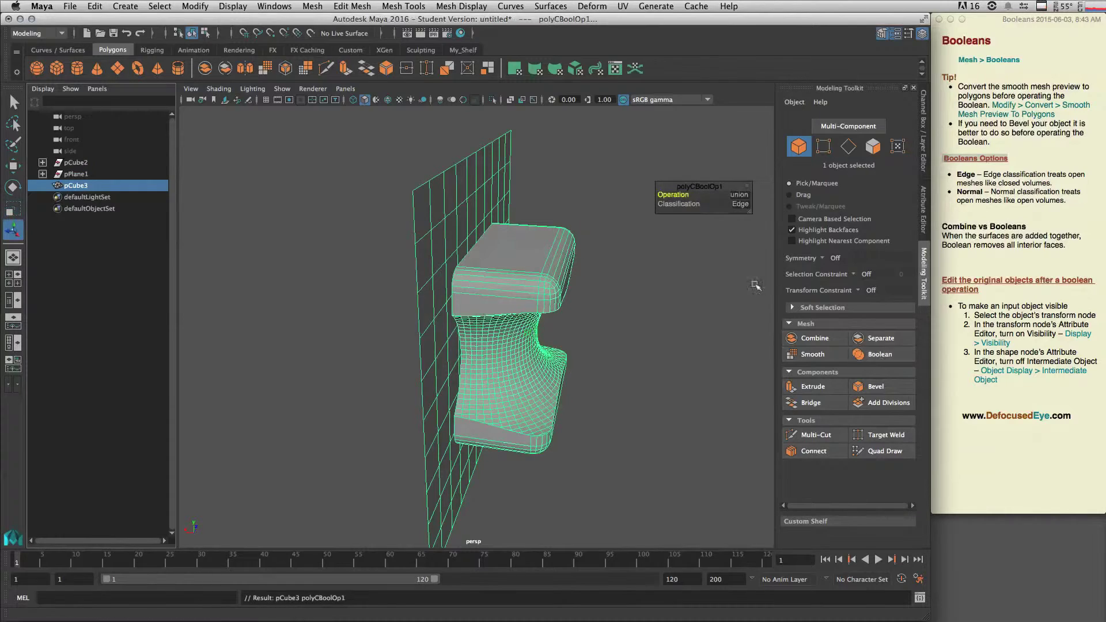
left_click_drag(526, 301, 653, 277, "alt")
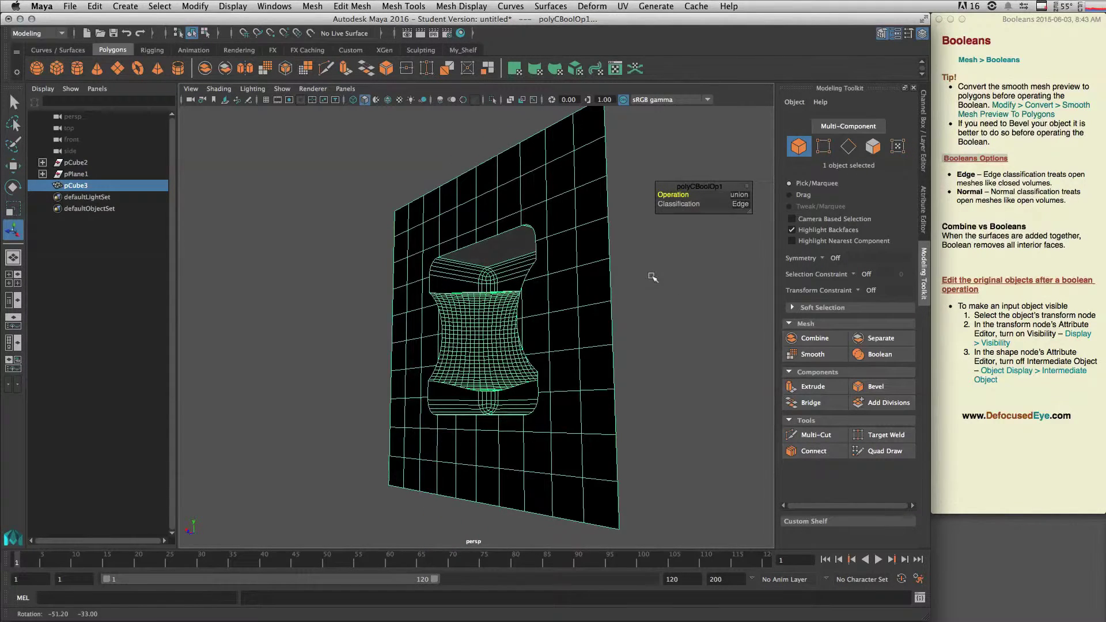
Set the cube-and-plane Boolean's classification to Normal and its operation to difference
left_click(740, 204)
left_click(766, 222)
left_click_drag(690, 290, 647, 309, "alt")
left_click(739, 195)
left_click(766, 213)
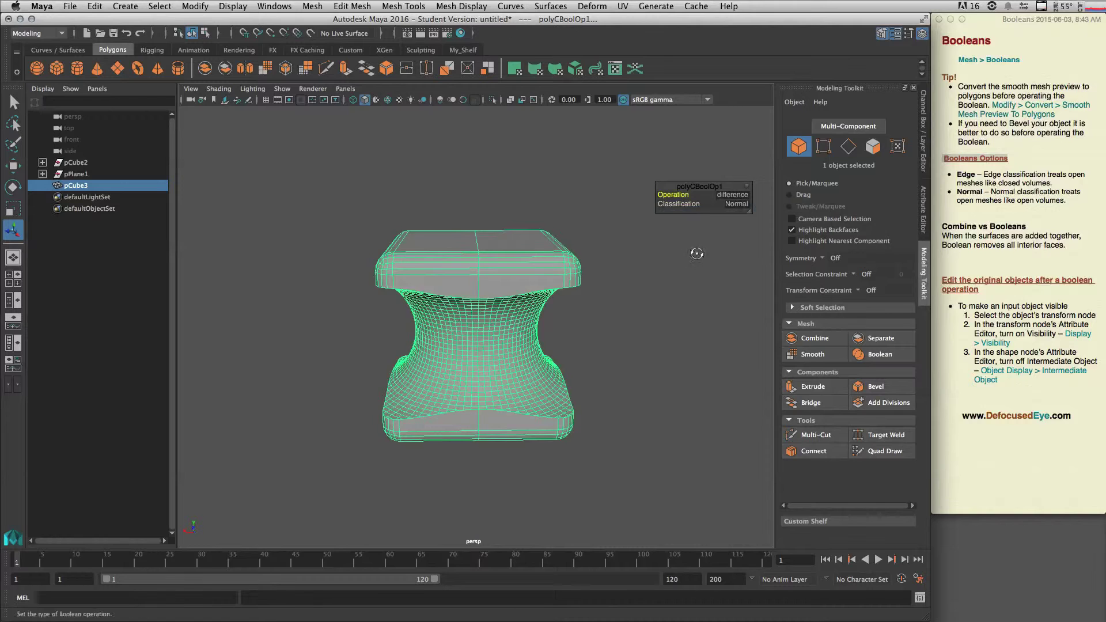
Switch the difference Boolean's classification to Edge and back to Normal, comparing the shape from several sides
left_click(740, 204)
left_click(766, 213)
left_click_drag(662, 274, 708, 230, "alt")
left_click(740, 204)
left_click(766, 212)
Set the cube-and-plane Boolean's operation to intersection and its classification to Edge
left_click(732, 195)
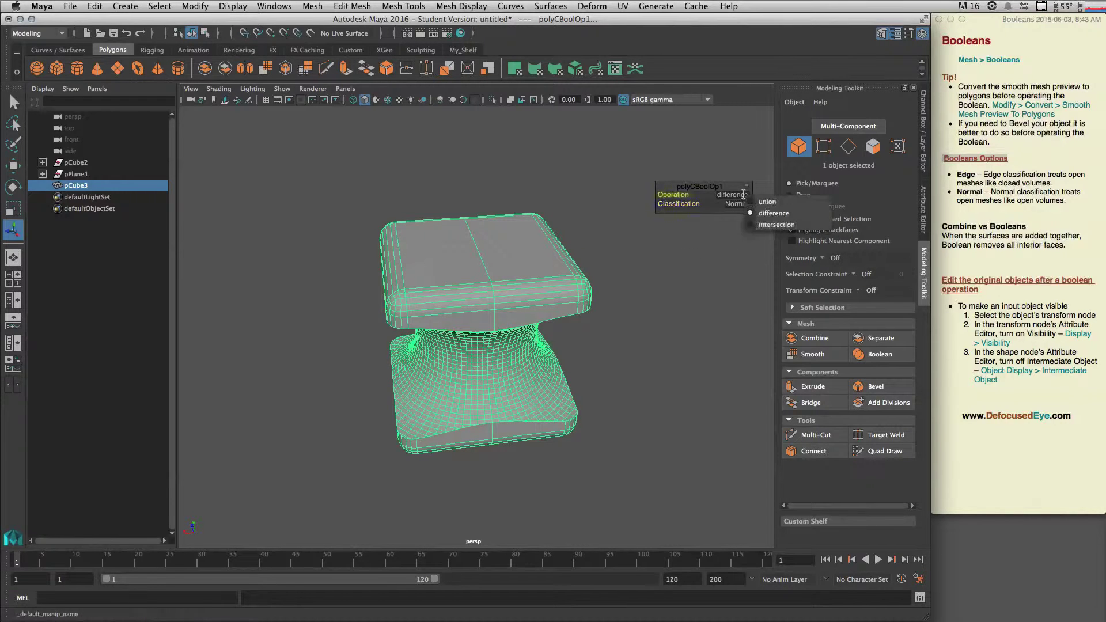
left_click(777, 227)
mouse_move(743, 237)
left_mouse_down("alt")
mouse_move(656, 231)
mouse_move(640, 220)
mouse_move(701, 209)
mouse_move(689, 274)
mouse_move(711, 227)
mouse_move(723, 269)
mouse_move(742, 222)
left_mouse_up("alt")
left_click(737, 204)
left_click(759, 214)
left_click(740, 204)
left_click(708, 200)
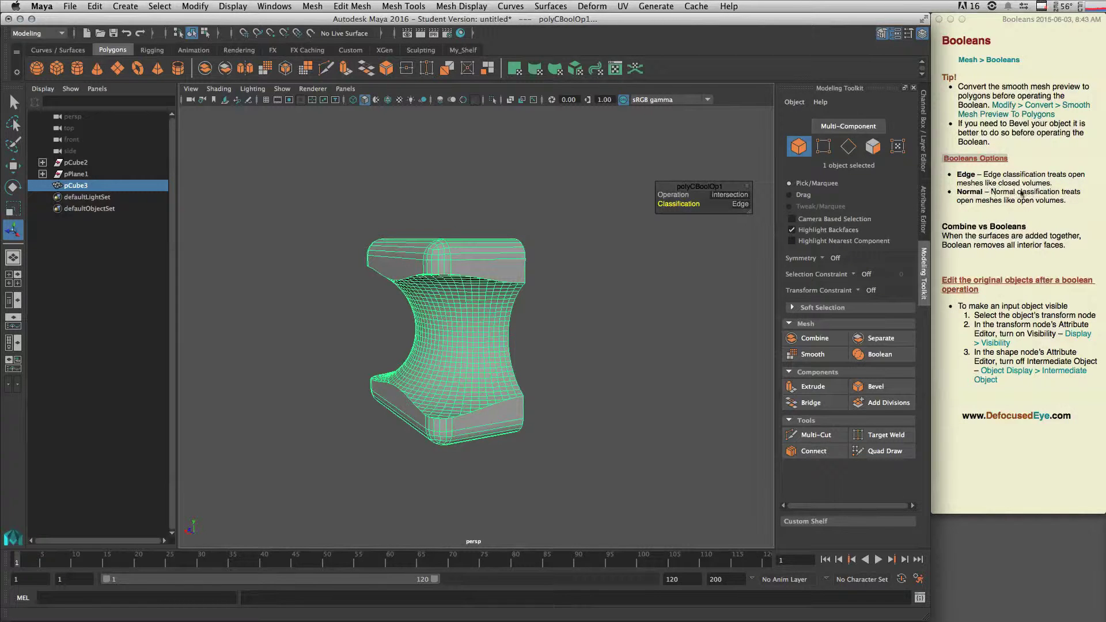
Highlight "open meshes" in the Edge classification note and return to Maya
left_click(975, 184)
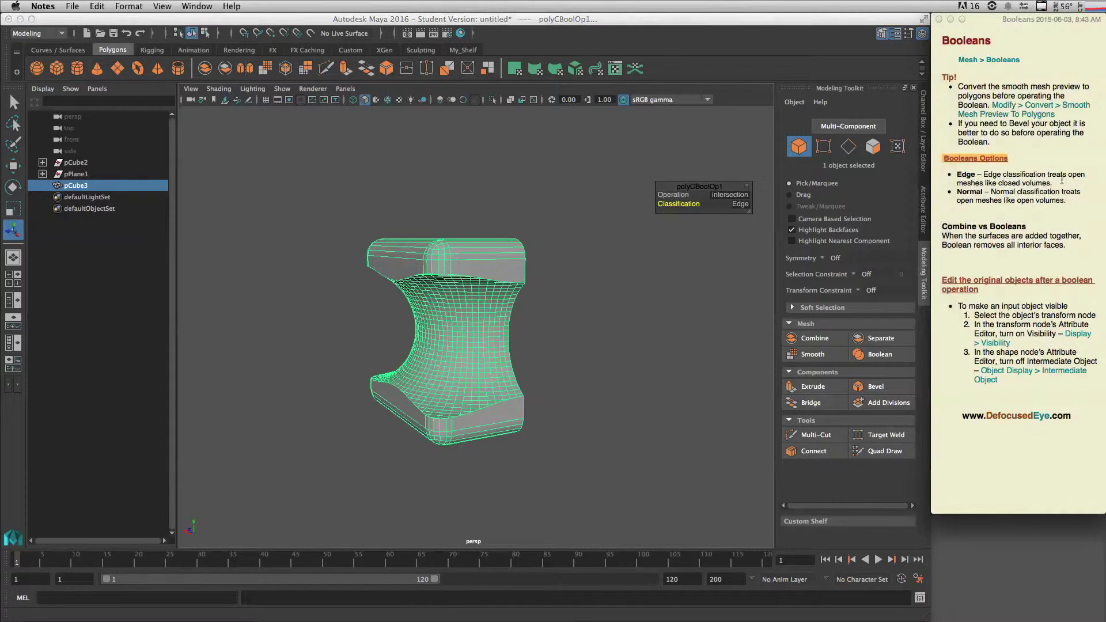
left_click_drag(1068, 174, 982, 183)
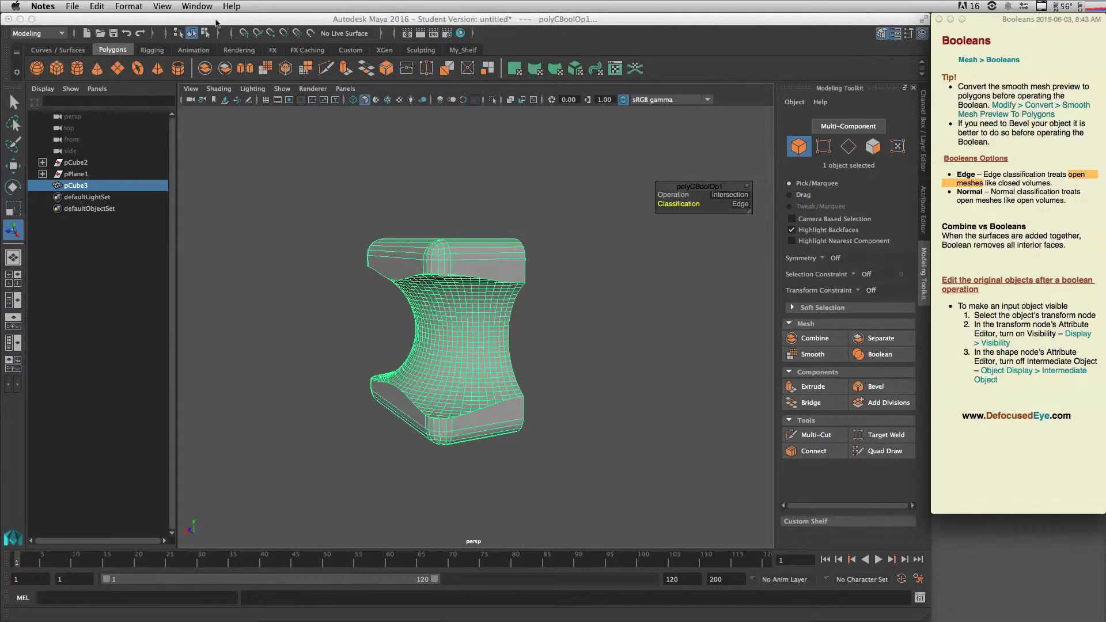
left_click(216, 23)
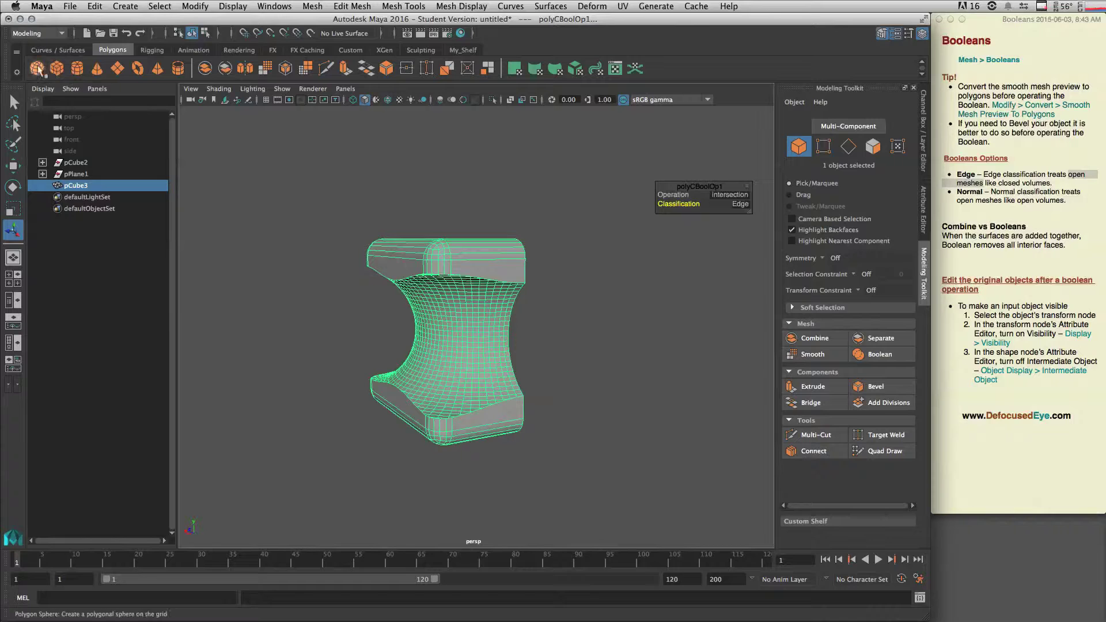
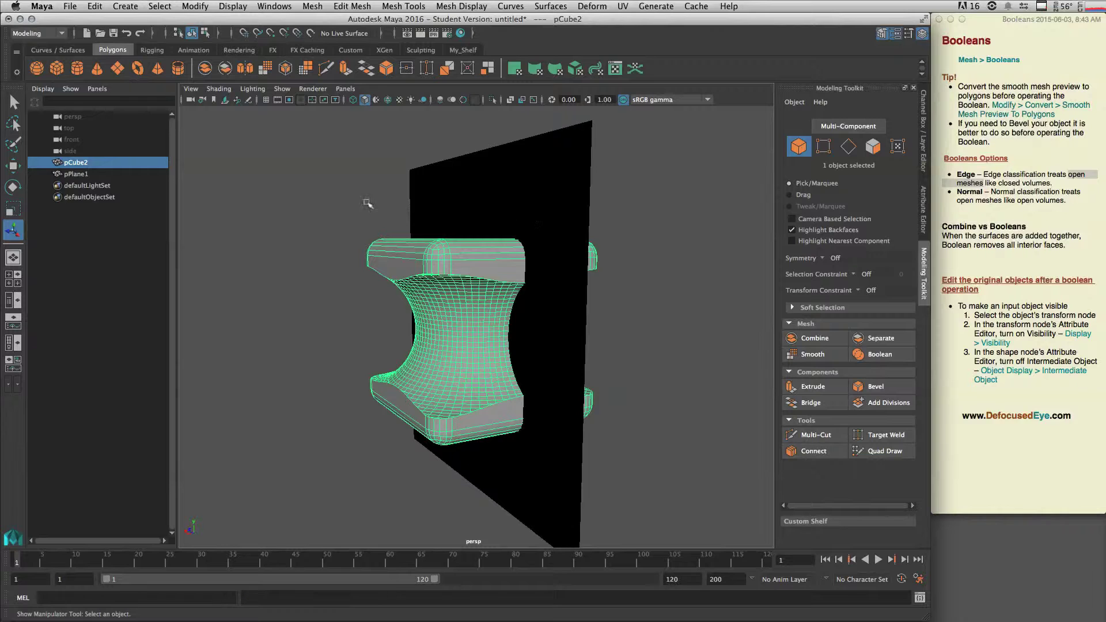
Delete the black plane that cuts through the beveled cube
left_click(612, 179)
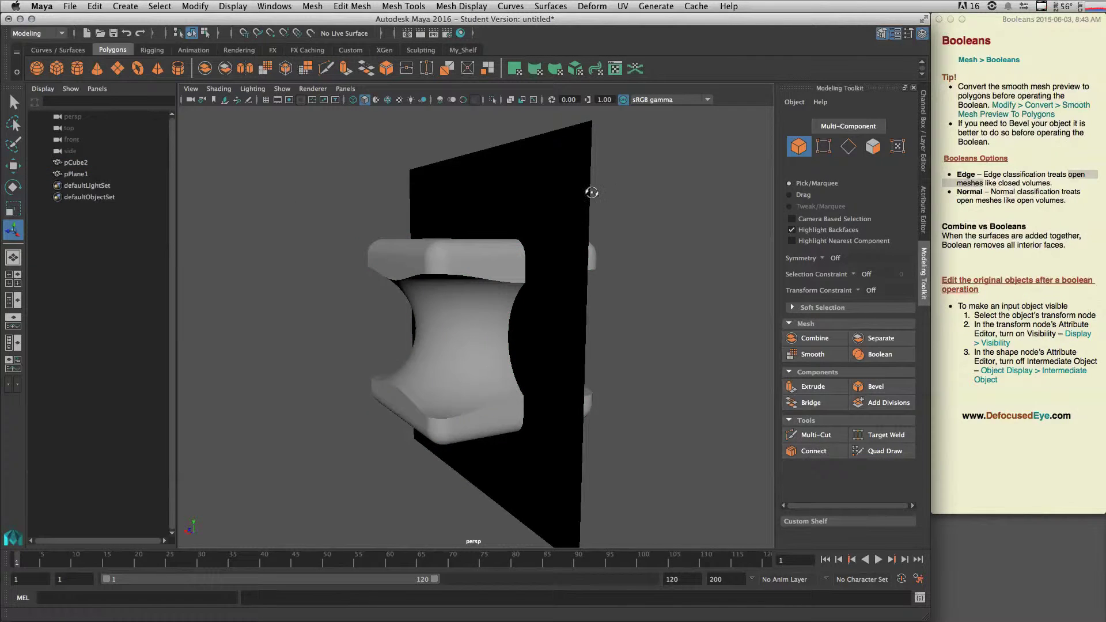
left_click(498, 194)
key("Delete")
left_click_drag(518, 201, 571, 223, "alt")
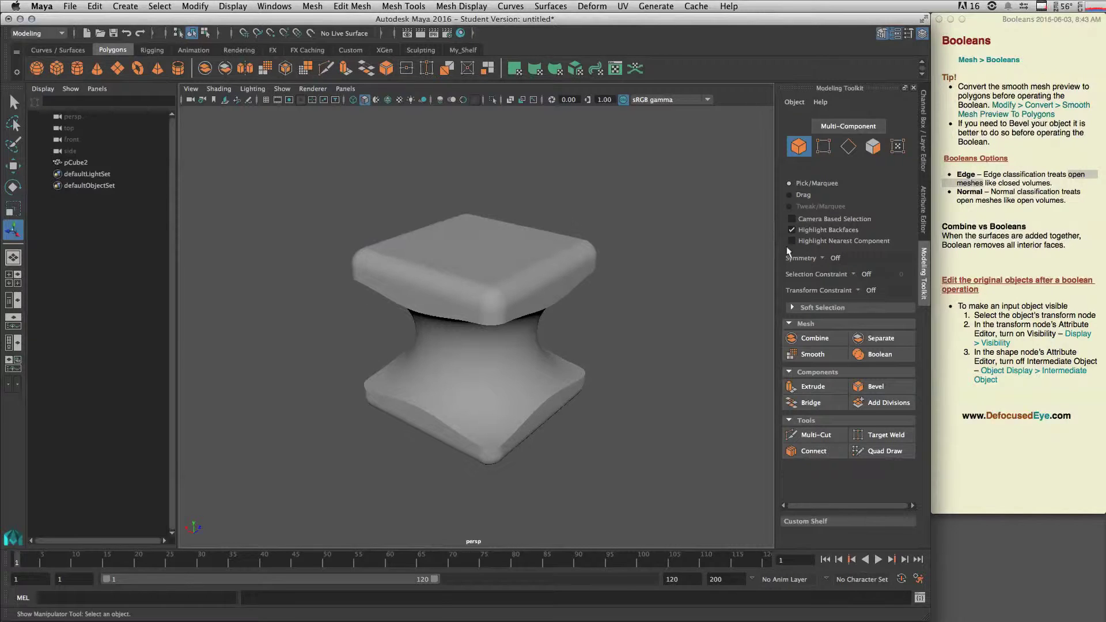
Highlight the "Combine vs Booleans" heading in Notes and return to Maya
left_click(988, 232)
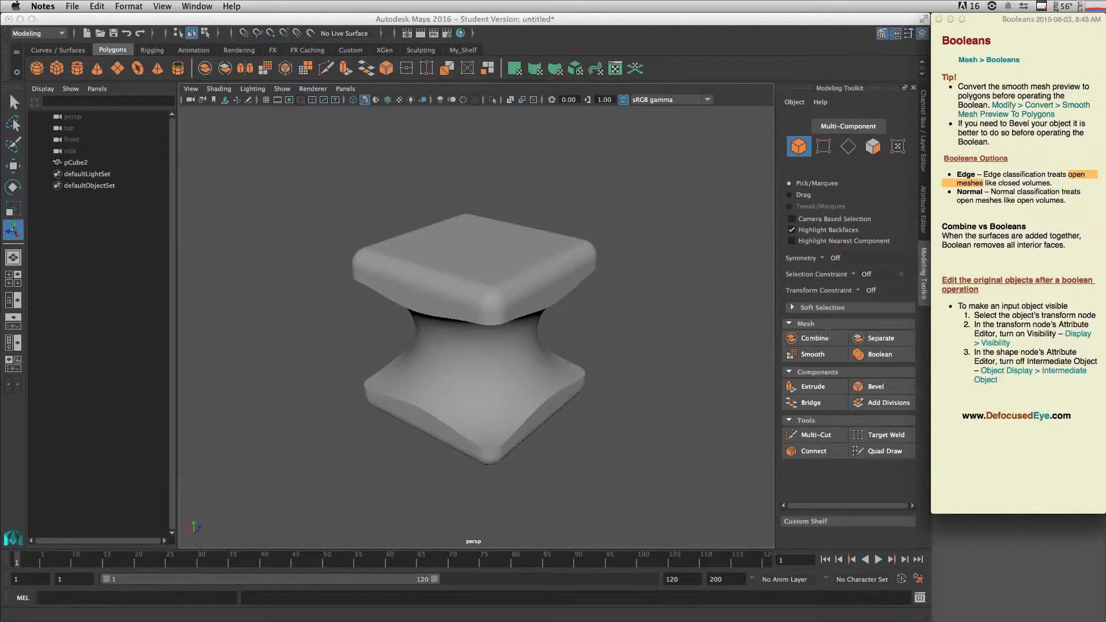
left_click_drag(943, 229, 1053, 224)
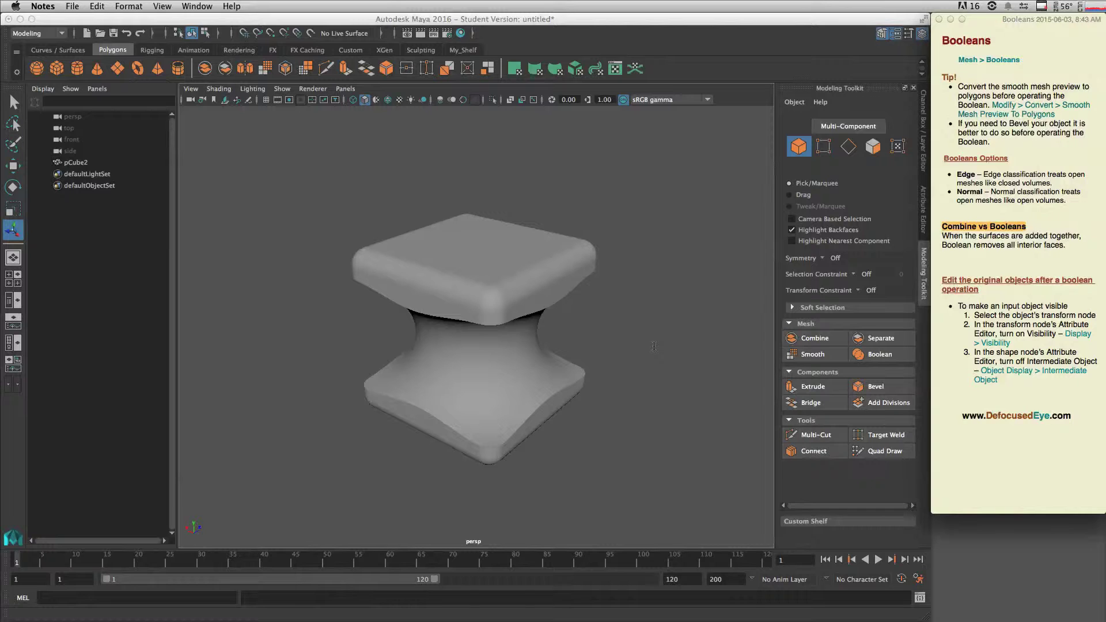
left_click(206, 23)
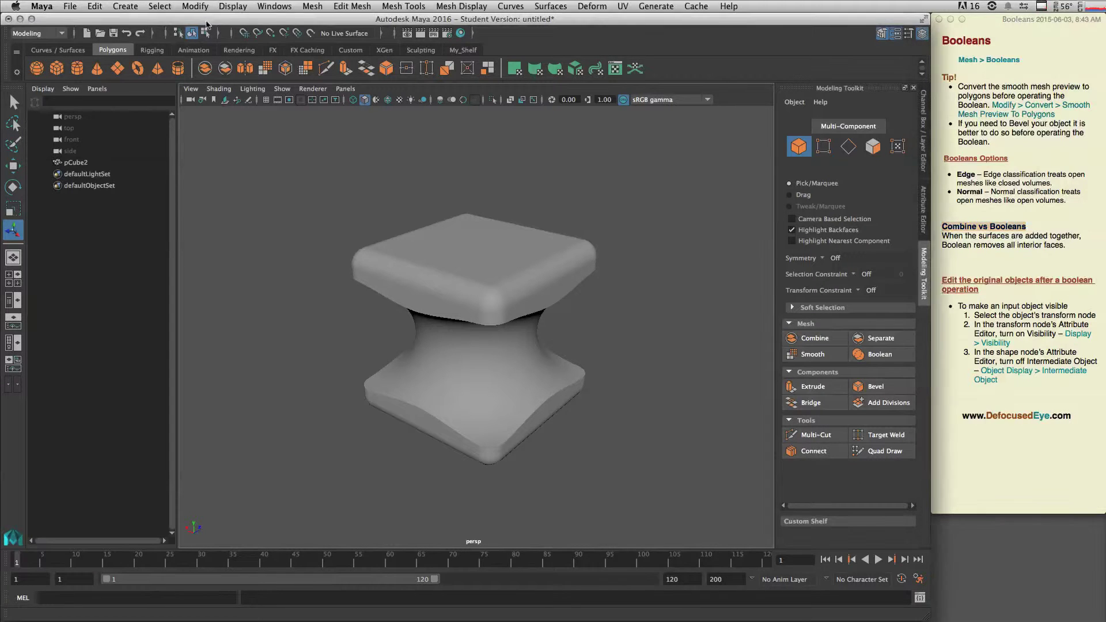
Create a polygon cylinder, scale it down and raise it to Y 0.60 so it sticks out of the cube's top
left_click(76, 68)
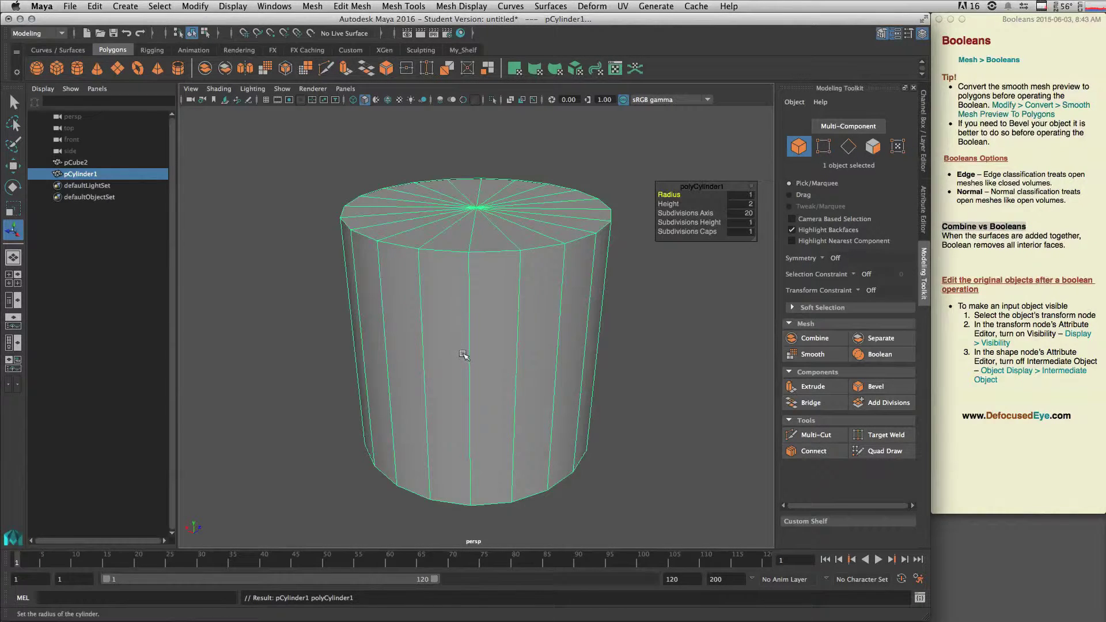
key("r")
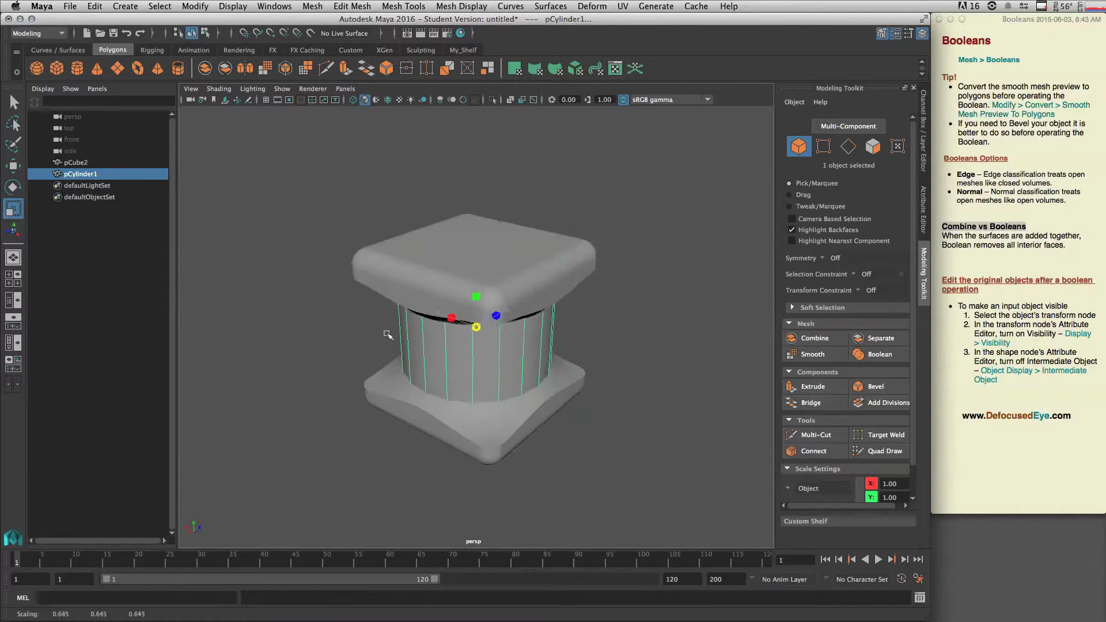
key("w")
left_click_drag(492, 318, 527, 293)
key("e")
key("r")
key("w")
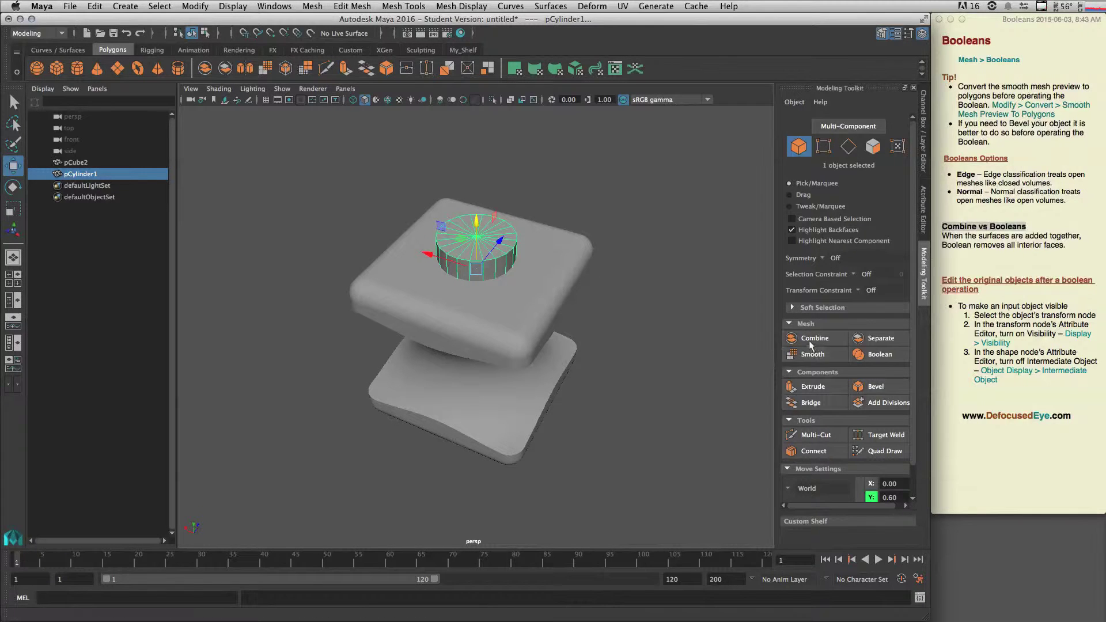
Combine pCube2 and pCylinder1 into one mesh with the Combine operation
left_click(95, 164)
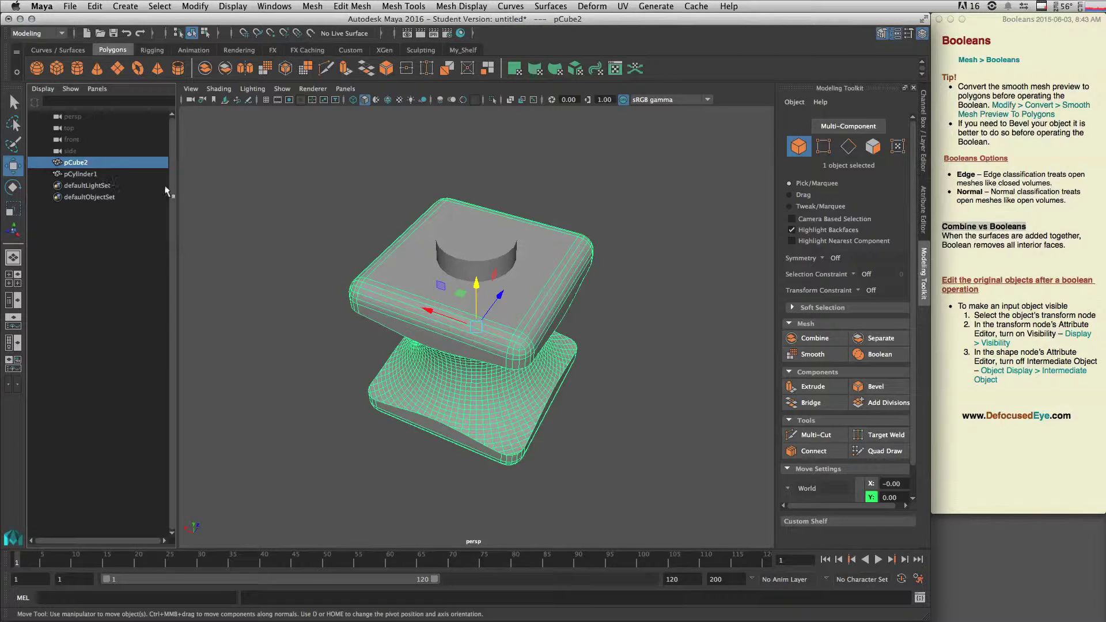
left_click(126, 174, "ctrl")
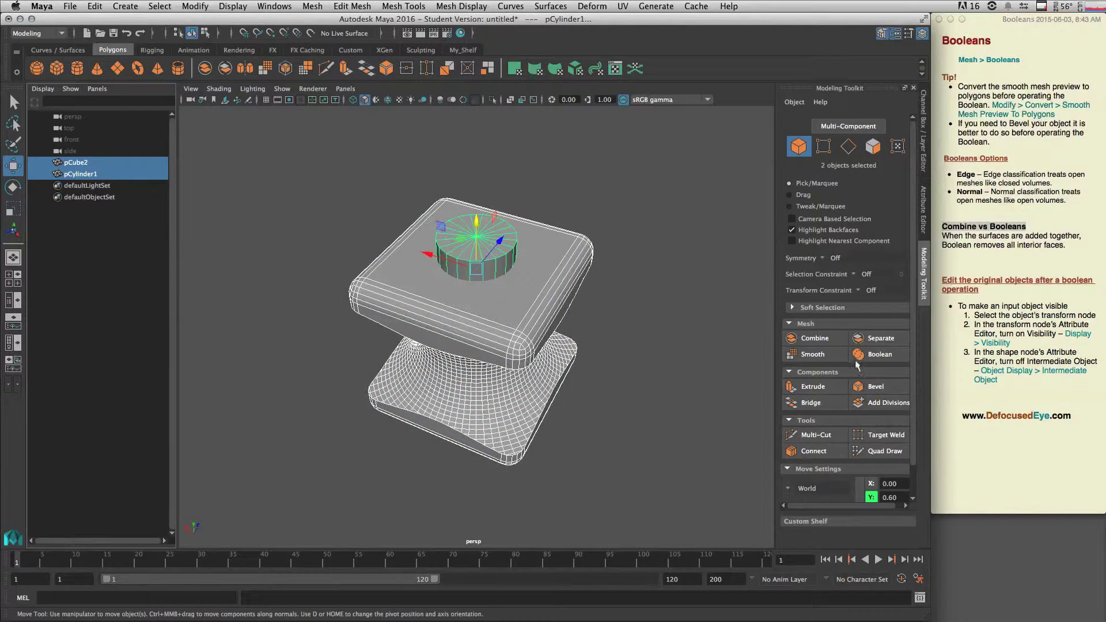
left_click(805, 340)
left_click(581, 323)
mouse_move(580, 323)
left_mouse_down("alt")
mouse_move(606, 305)
mouse_move(570, 339)
left_mouse_up("alt")
left_click(483, 299)
left_click_drag(645, 299, 547, 302, "alt")
Delete the lower faces of the combined mesh and inspect its interior from below
right_click(503, 284)
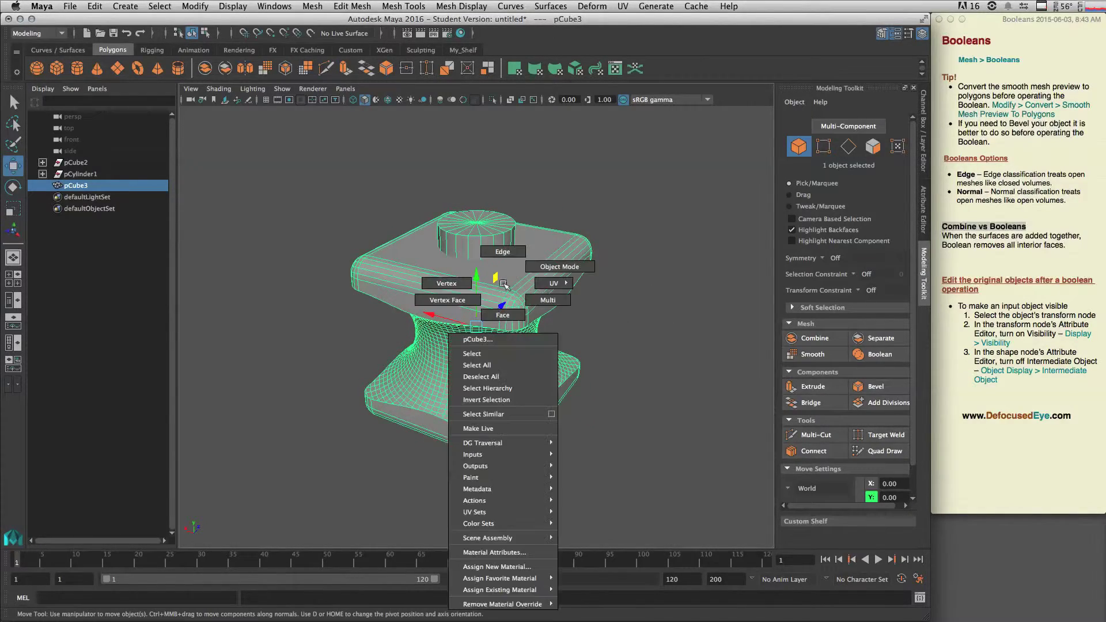
left_click(503, 315)
left_click_drag(503, 315, 308, 460, "alt")
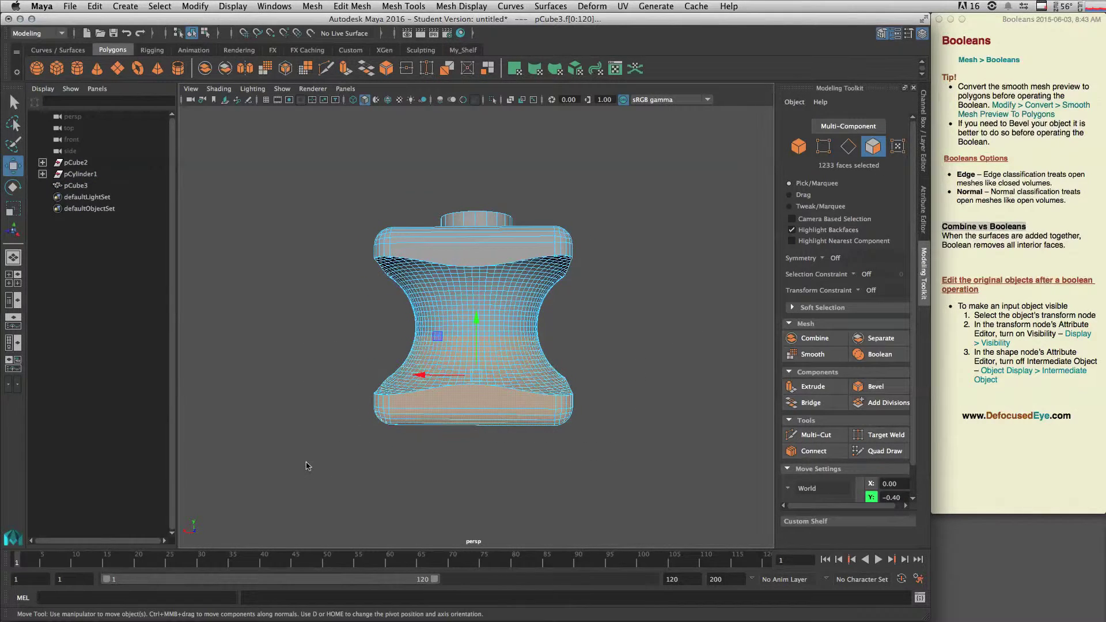
left_click(306, 465)
left_click_drag(563, 337, 484, 321, "alt")
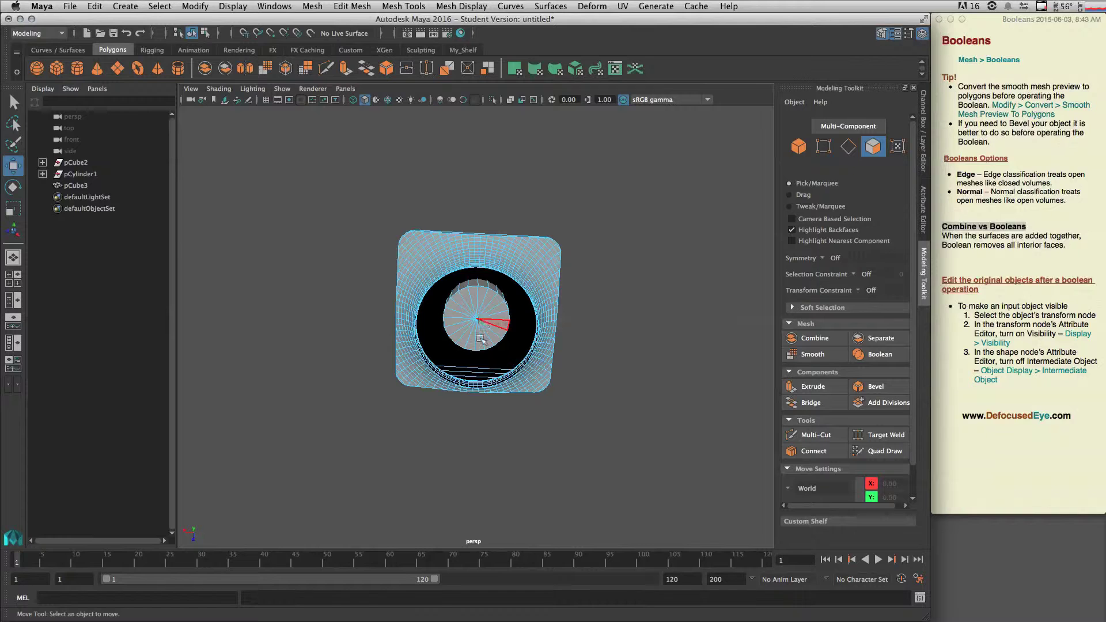
left_click_drag(599, 320, 596, 316, "alt")
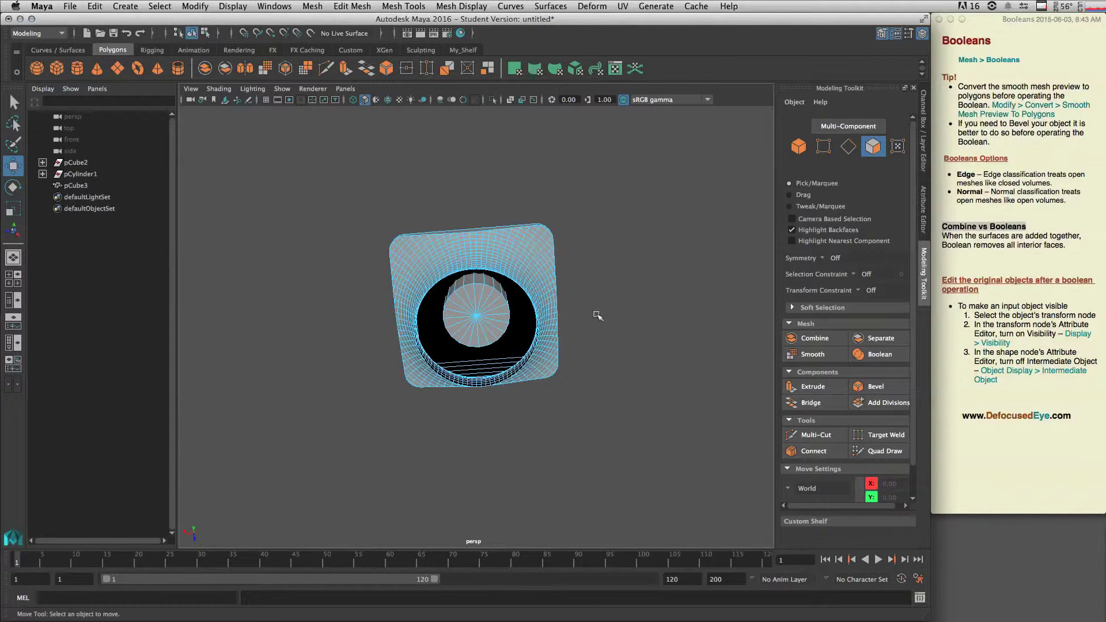
Undo the face deletion and the Combine, back to the separate cube and cylinder
key("ctrl+z")
key("ctrl+z")
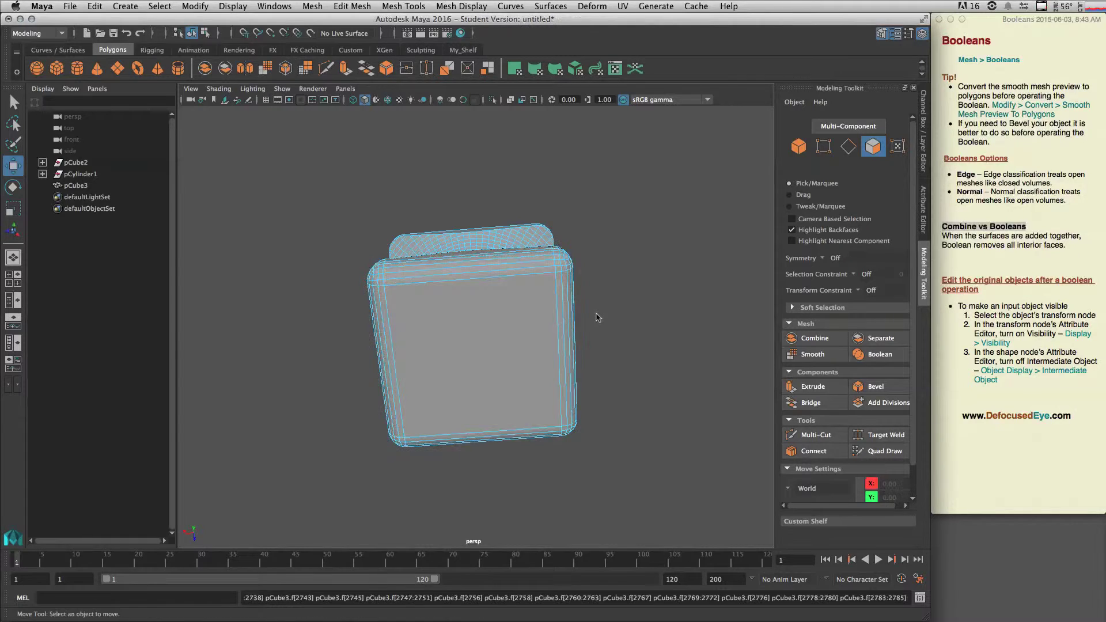
key("ctrl+z")
key("ctrl+z")
key("ctrl+z")
key("ctrl+z")
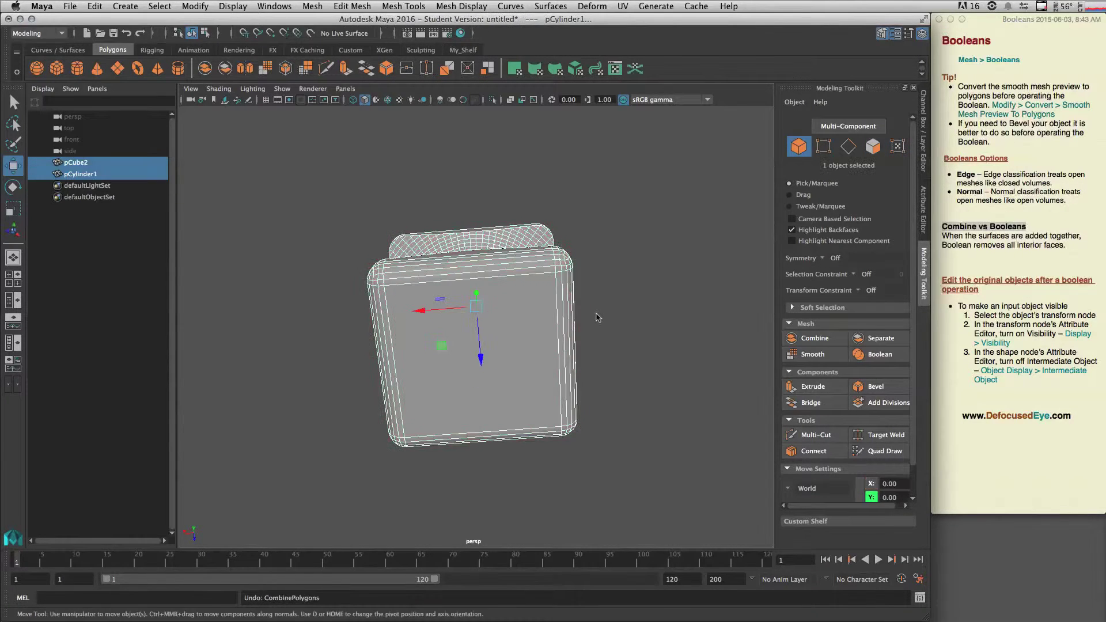
left_click_drag(596, 317, 605, 400, "alt")
key("ctrl+z")
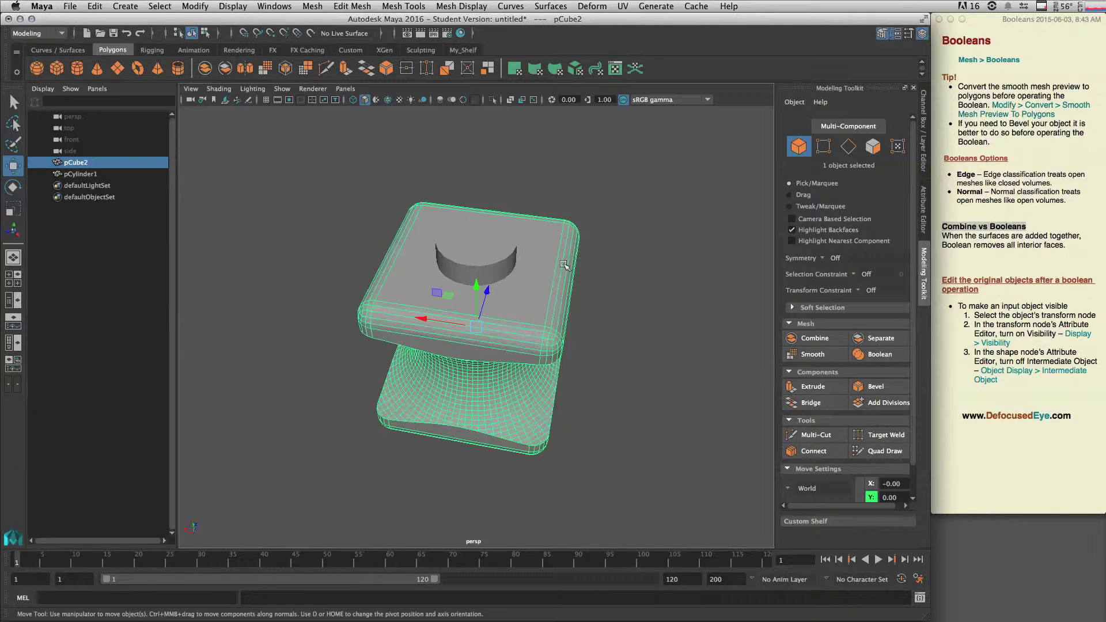
Add the cylinder to the selected cube and join both with a Boolean union
left_click(489, 257, "shift")
left_click_drag(627, 292, 629, 262, "alt")
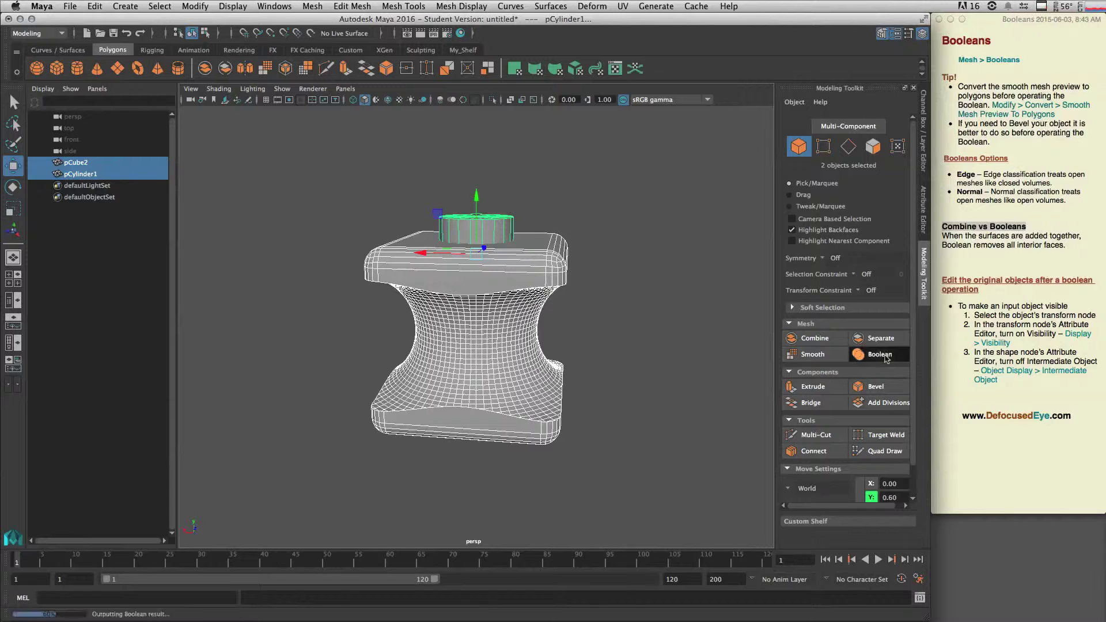
left_click(886, 357)
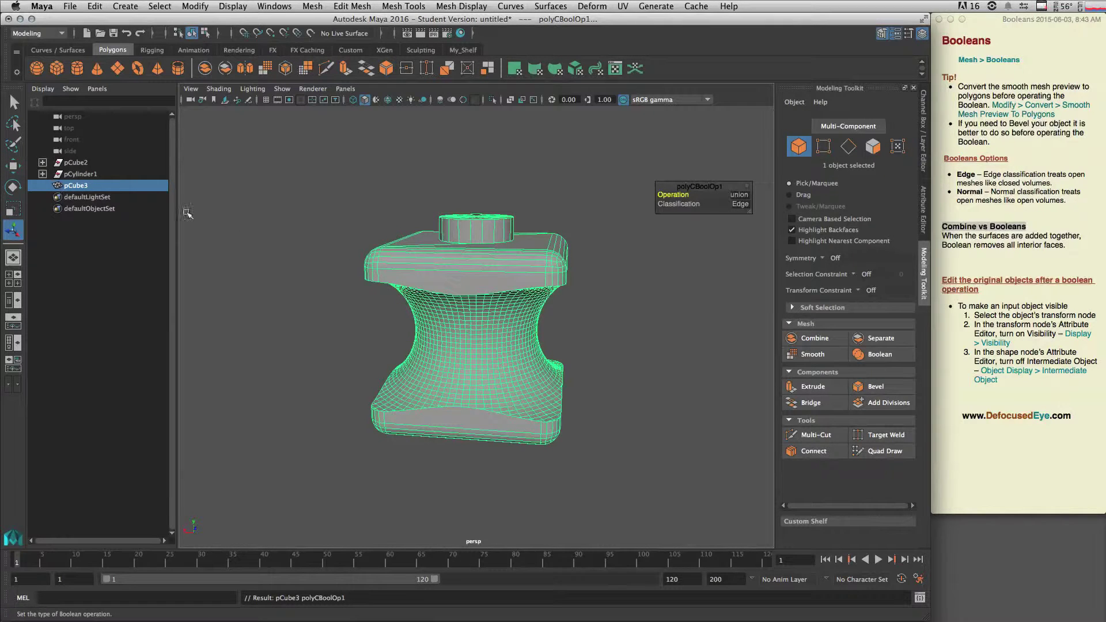
Delete the lower faces of the Boolean union mesh and inspect its interior from below
left_click_drag(662, 378, 622, 374, "alt")
right_click_drag(493, 339, 493, 372)
left_click_drag(588, 389, 266, 471, "alt")
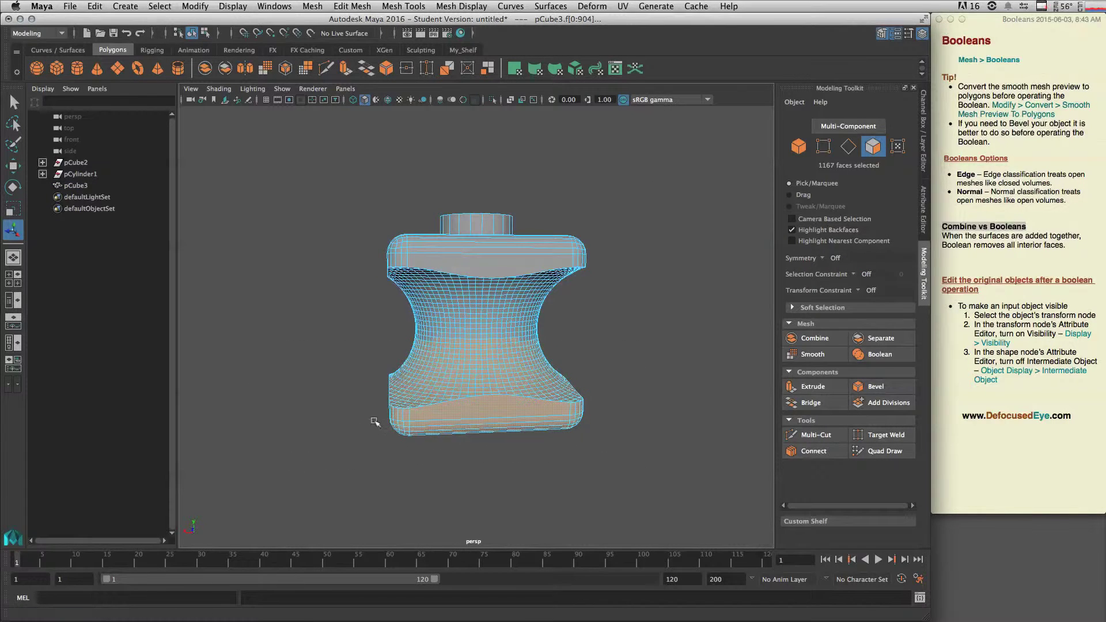
key("Delete")
left_click_drag(612, 389, 626, 322, "alt")
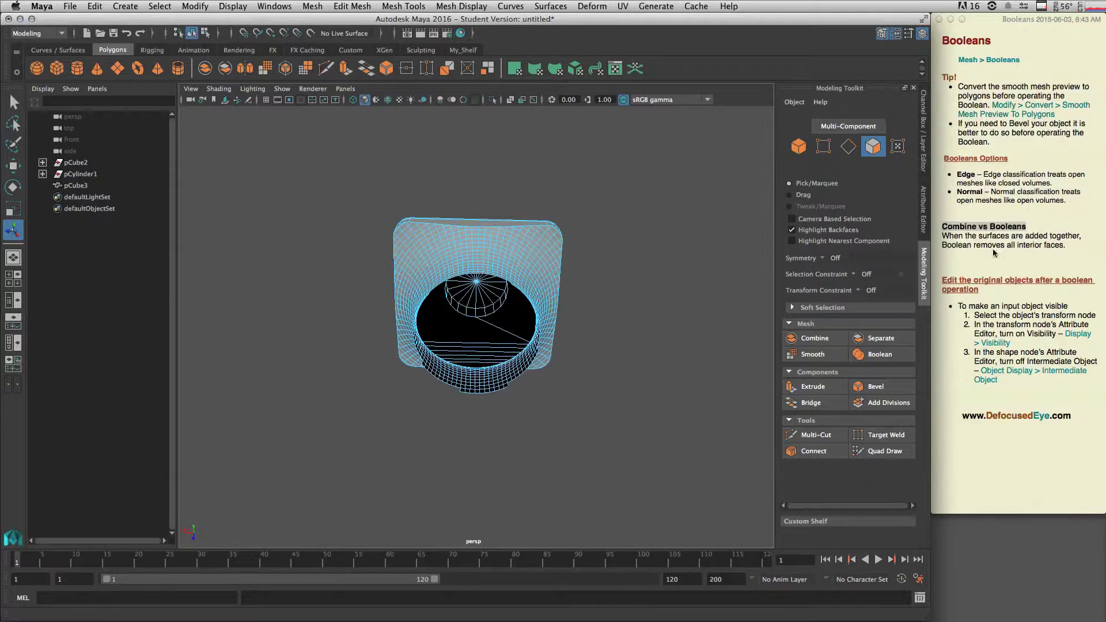
Highlight the note in Notes saying that Boolean removes all interior faces when surfaces are added together
left_click(951, 236)
left_click_drag(941, 235, 1067, 248)
Return to Maya and undo the face deletion and the Boolean union
left_click_drag(530, 311, 617, 441, "alt")
left_click(879, 356)
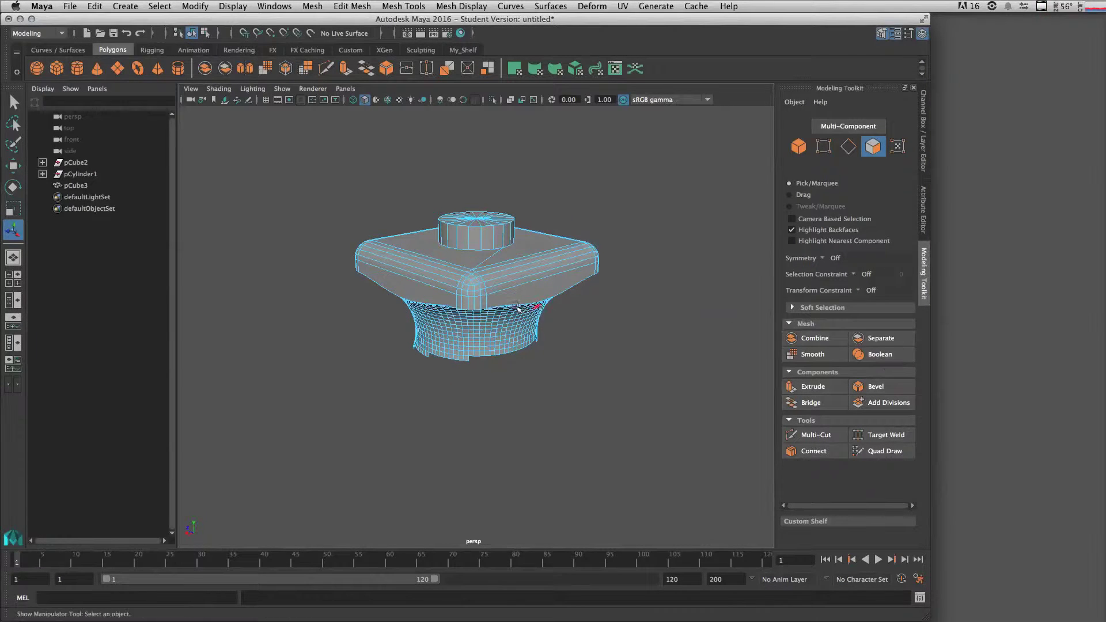
key("ctrl+z")
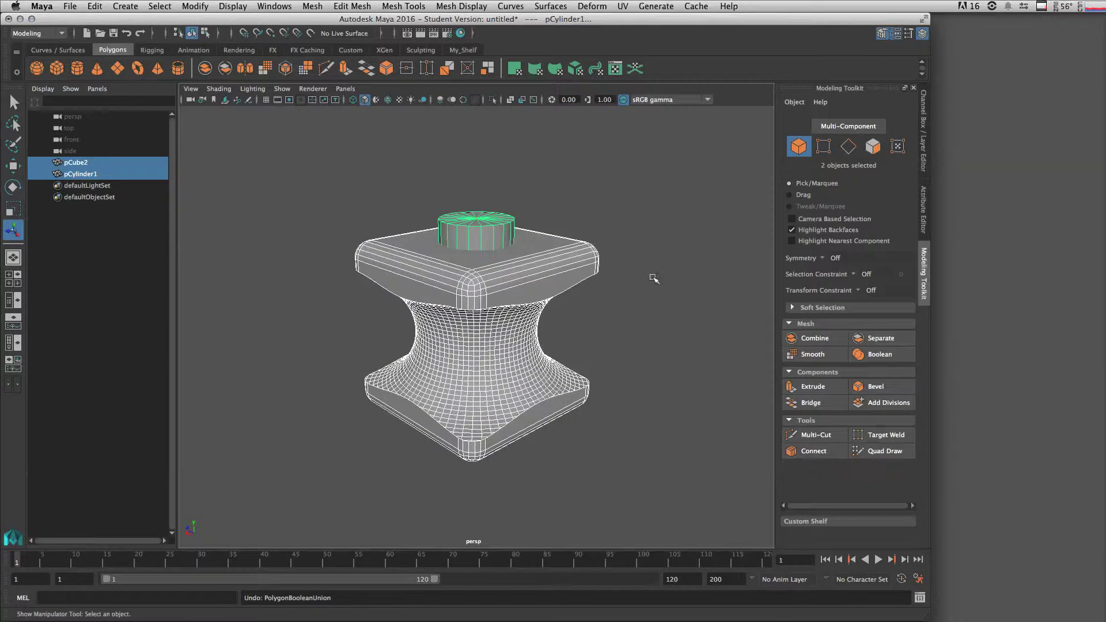
Select the cube first and the cylinder second, apply a Boolean, and set its operation to difference to cut a round recess
key("super+Tab")
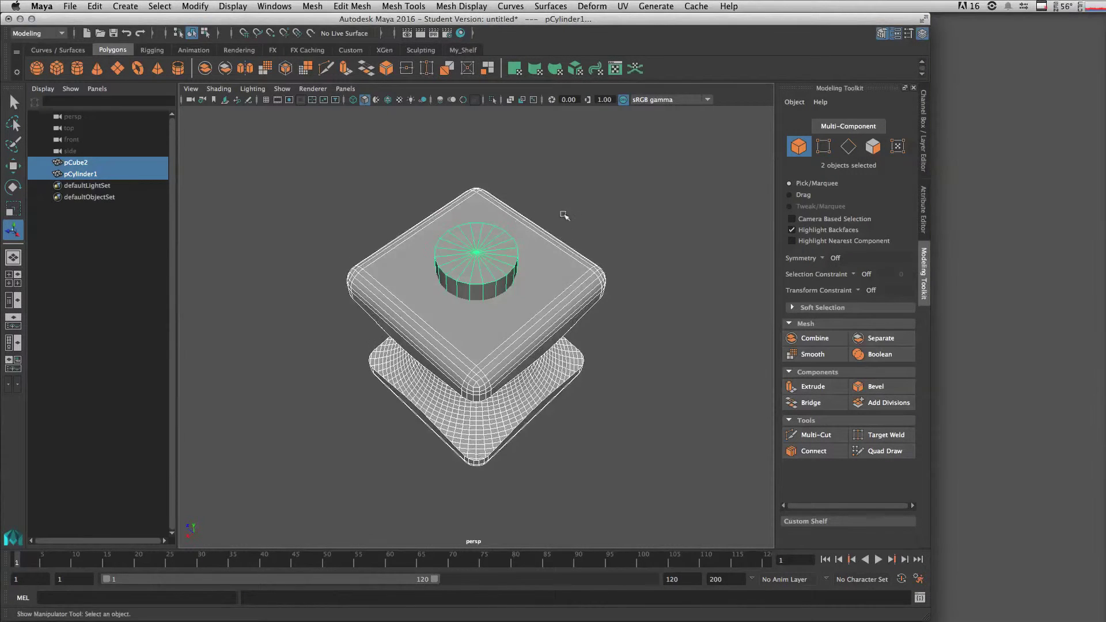
left_click(477, 260)
left_click(555, 307)
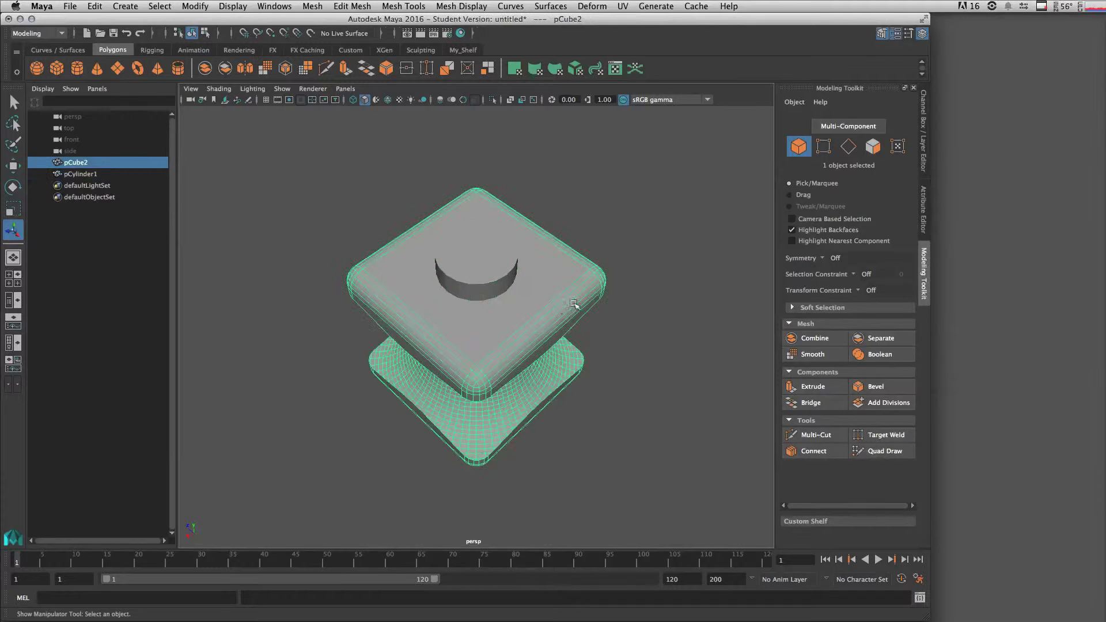
left_click_drag(610, 249, 639, 233, "alt")
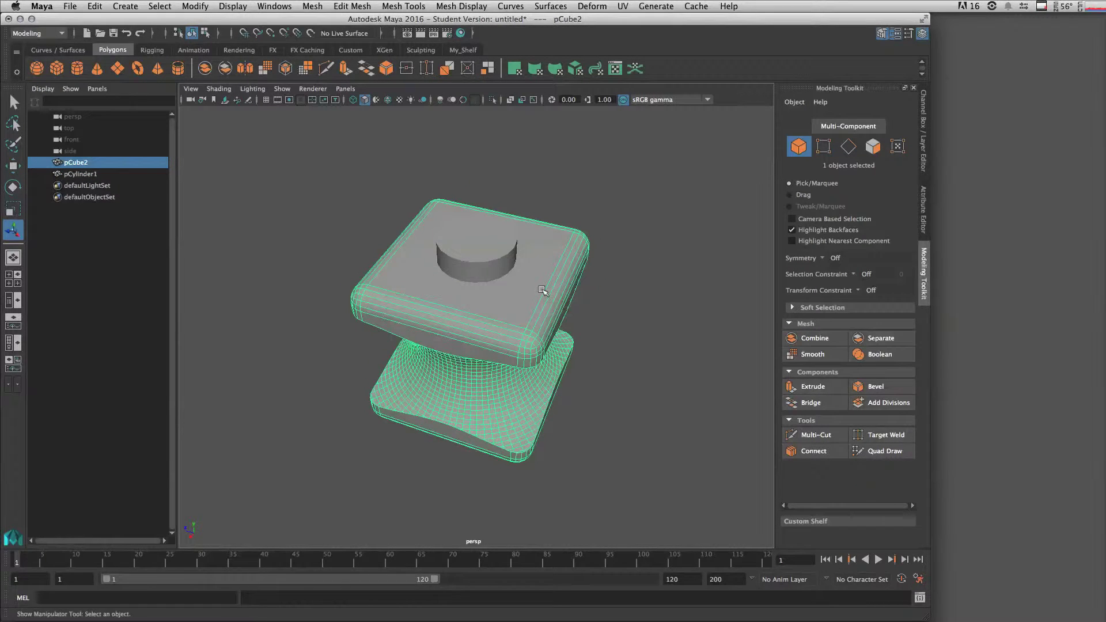
left_click(484, 256, "shift")
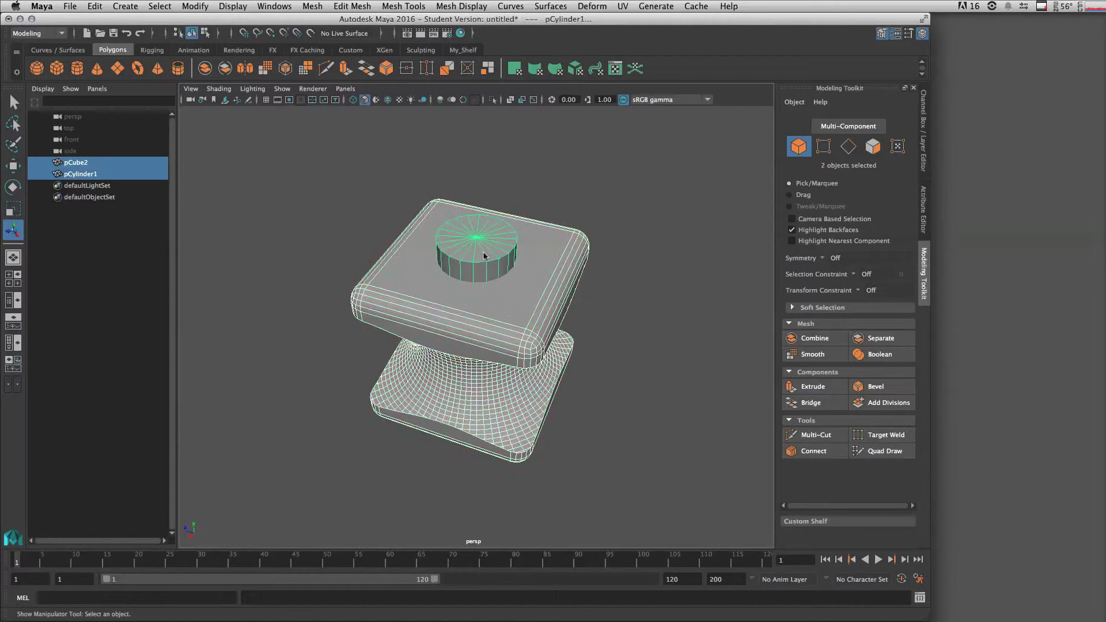
left_click(877, 355)
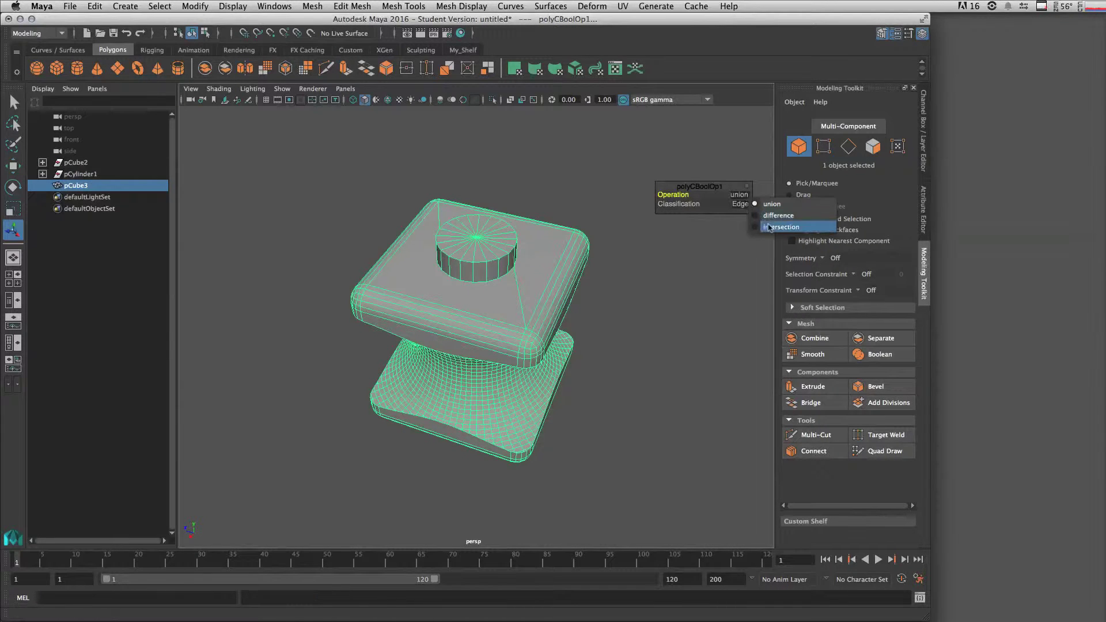
left_click_drag(642, 292, 674, 268, "alt")
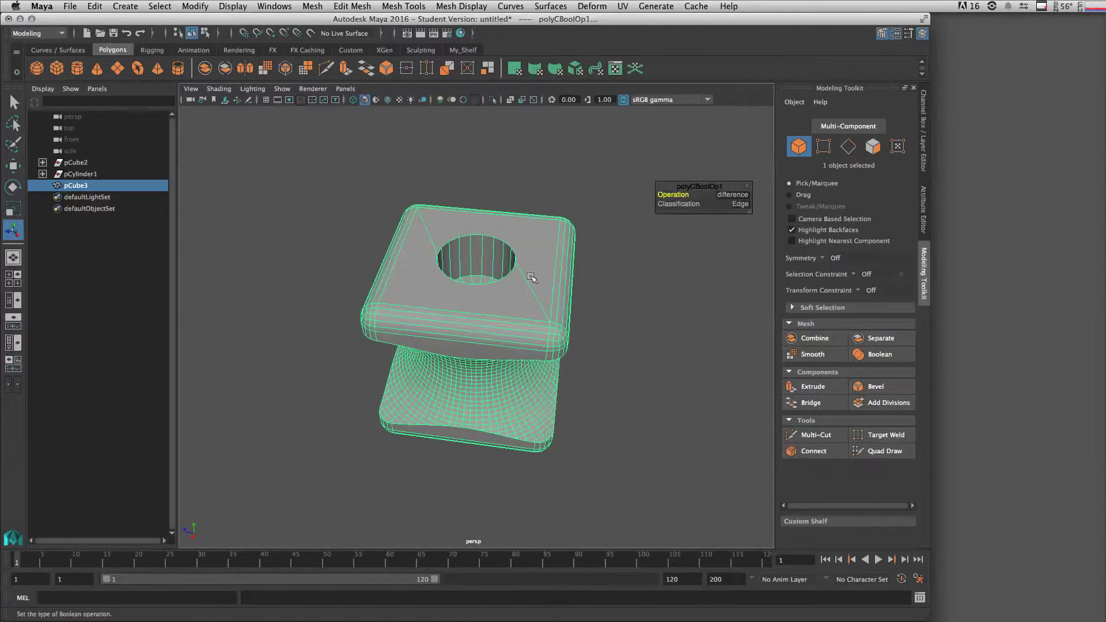
scroll(532, 278, "up", 3)
left_click_drag(531, 278, 490, 251, "alt")
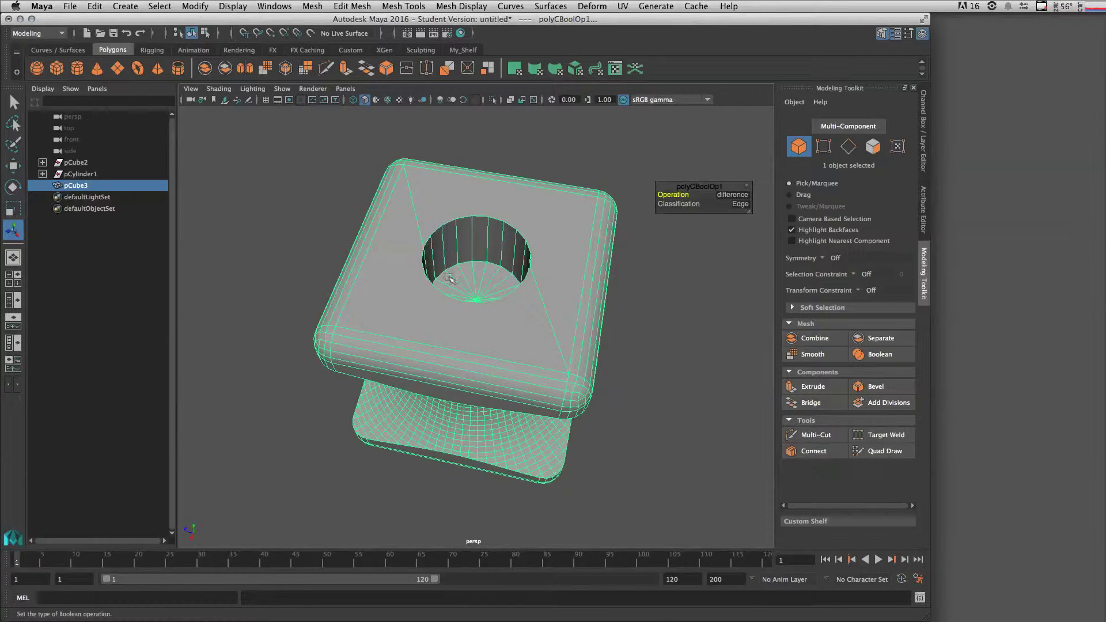
left_click_drag(602, 317, 539, 279, "alt")
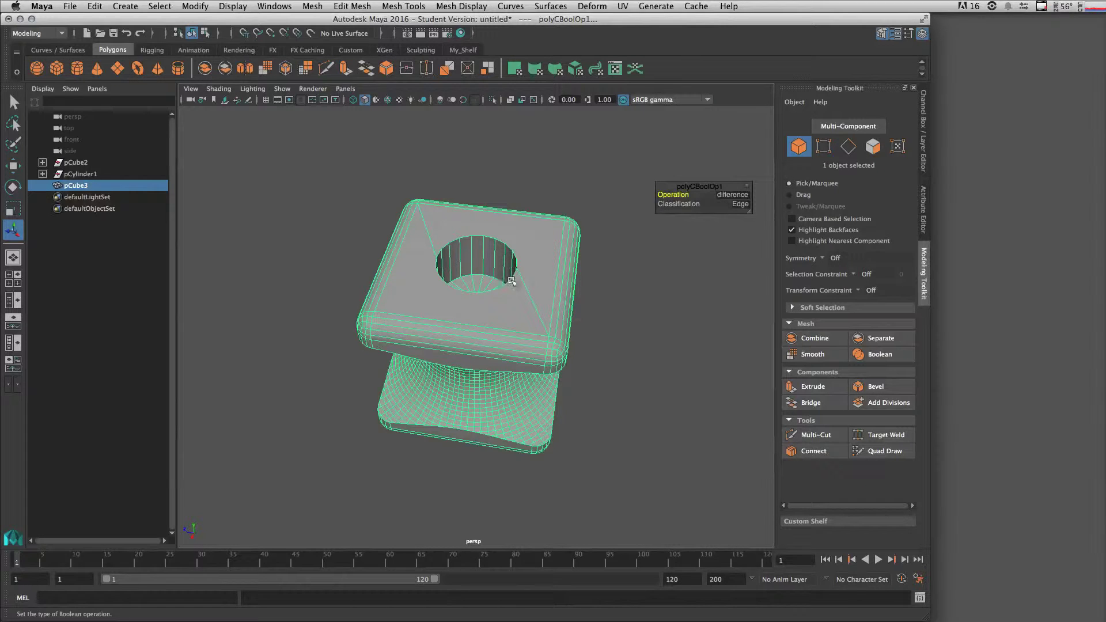
Switch to Notes and highlight the instruction "Select the object's transform node"
key("super+Tab")
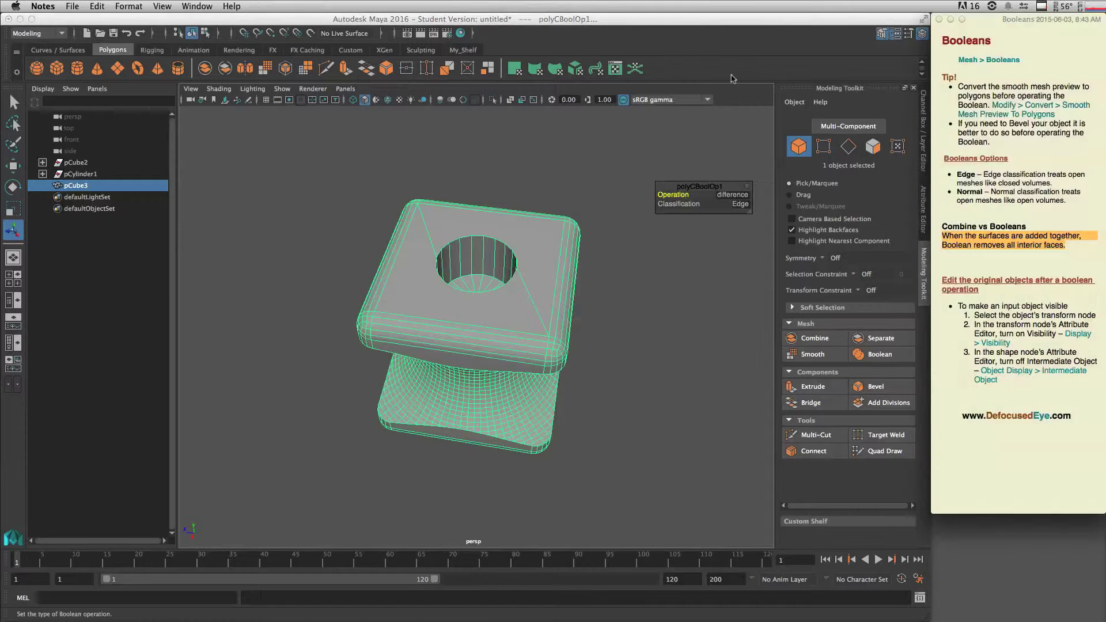
left_click(986, 306)
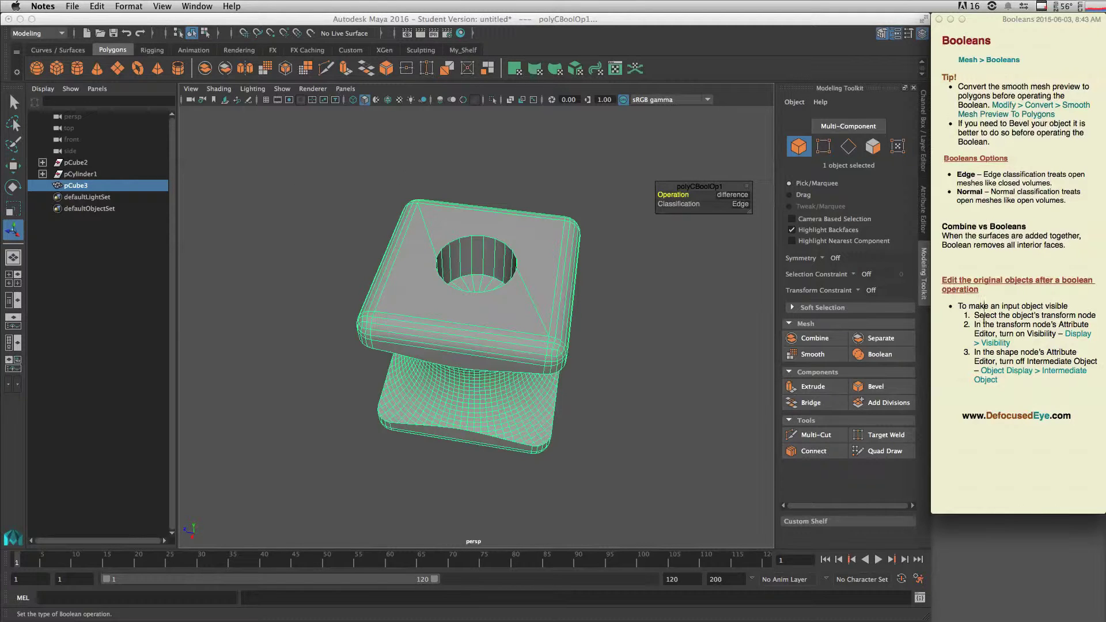
triple_click(1041, 315)
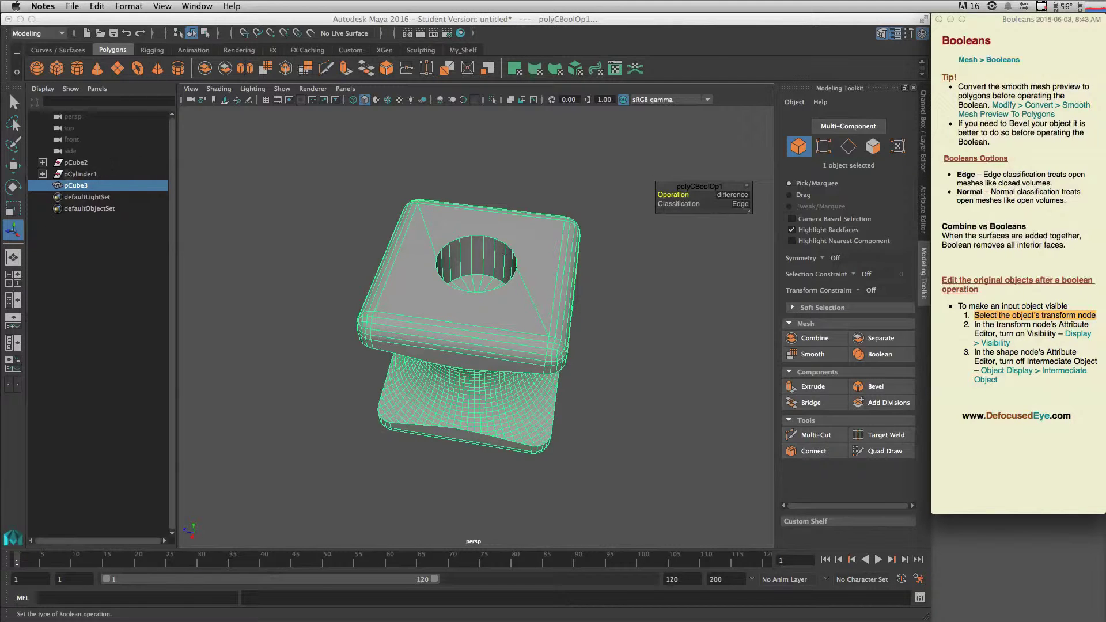
Switch to Maya and select the transform1 node under pCylinder1, and highlight the instruction about turning on Visibility in Notes
left_click(43, 174)
left_click(92, 185)
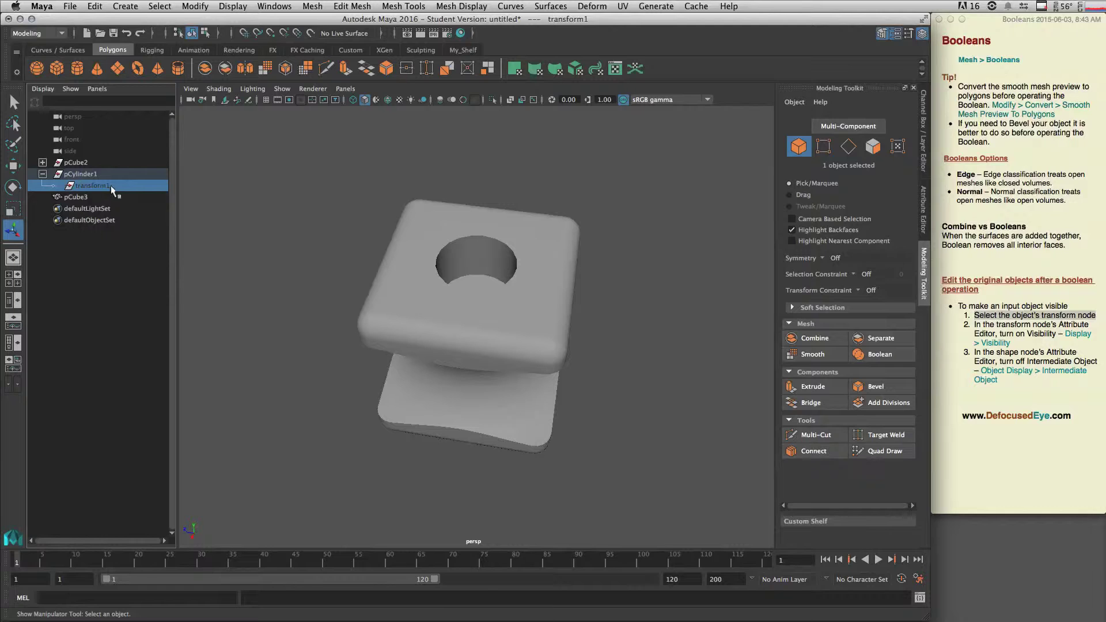
left_click(997, 330)
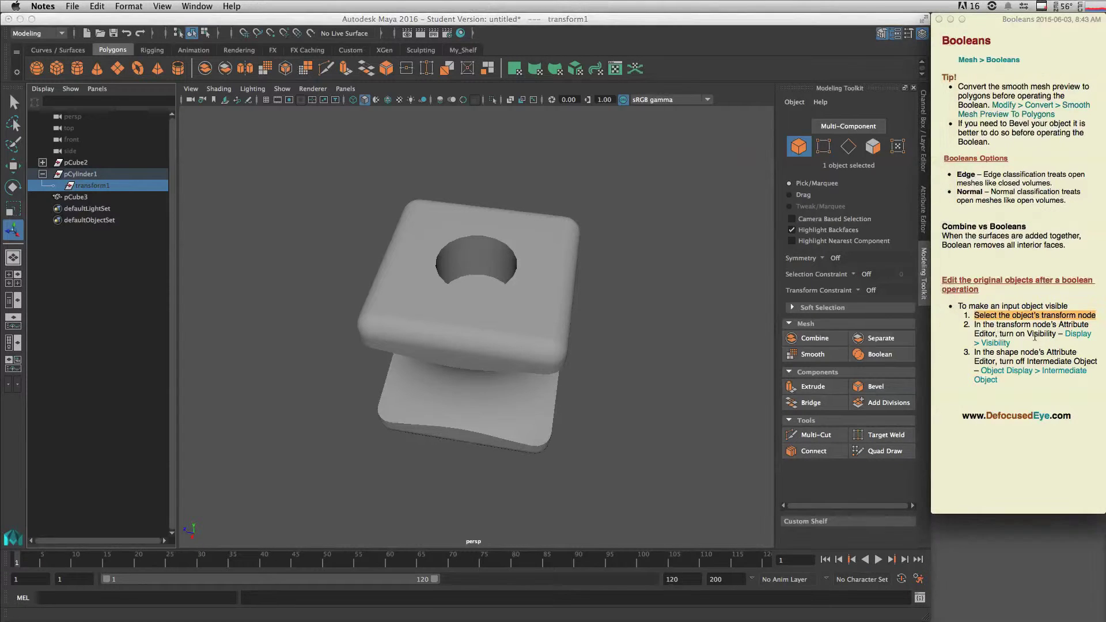
left_click_drag(974, 324, 1030, 341)
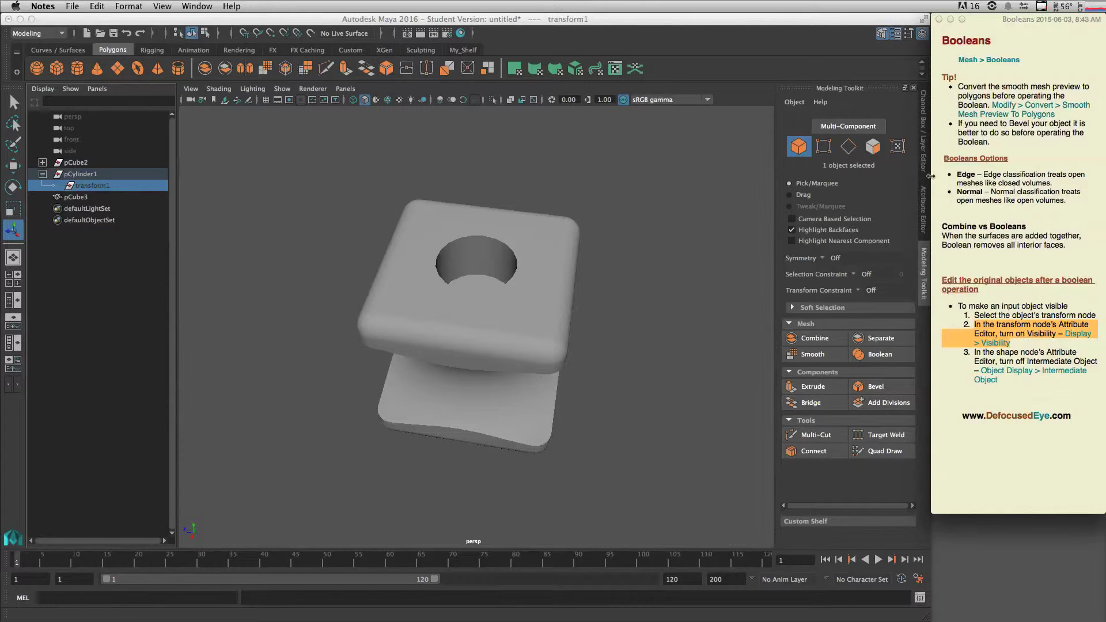
Return to Maya and turn on Visibility in the display attributes of transform1
left_click(924, 199)
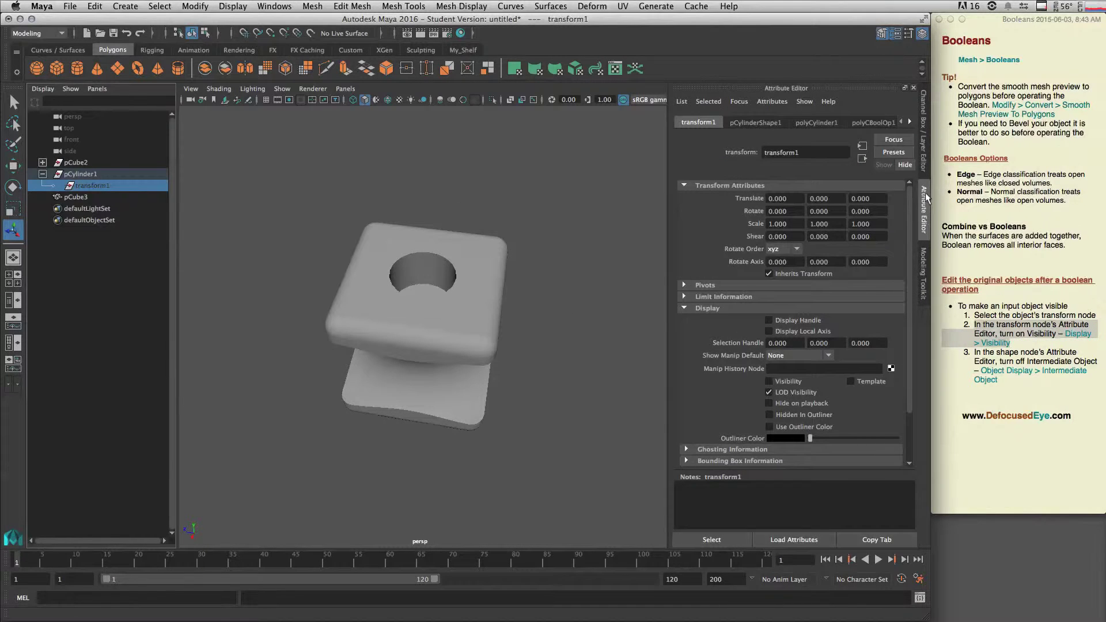
left_click(713, 310)
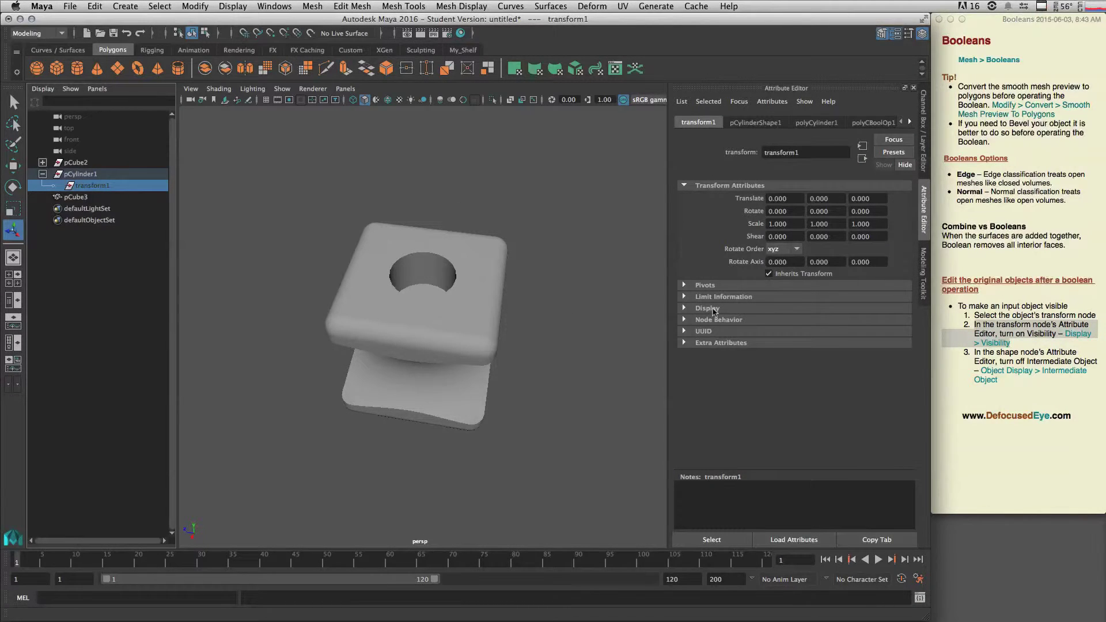
left_click(713, 310)
left_click(769, 382)
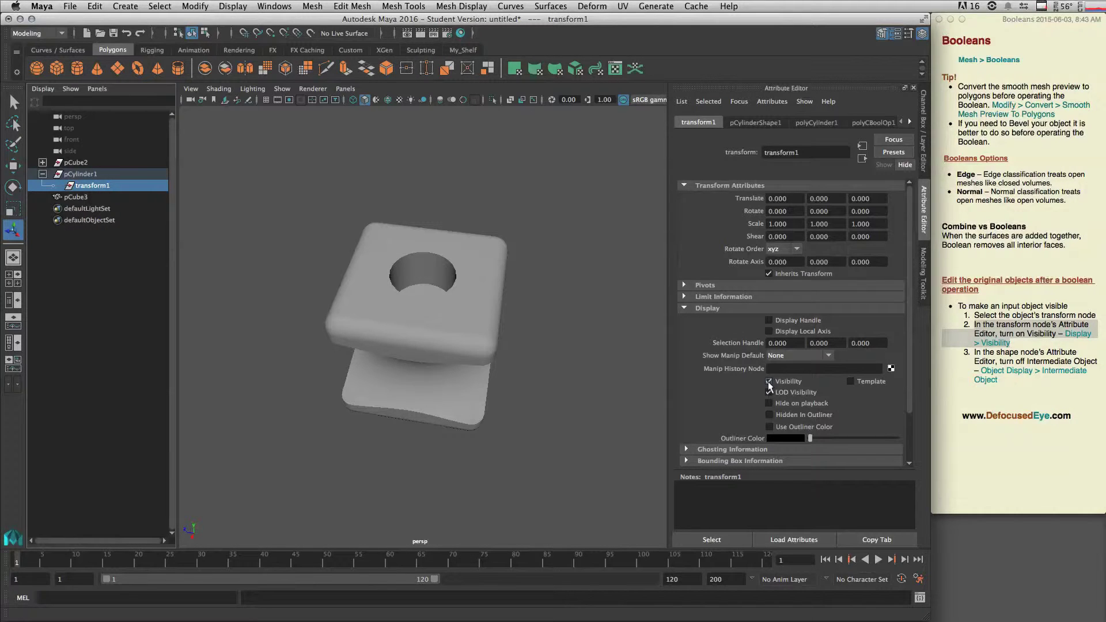
Highlight the Intermediate Object instruction in Notes, and turn off Intermediate Object for pCylinderShape1 in Maya
left_click(974, 349)
left_click_drag(974, 353, 1025, 386)
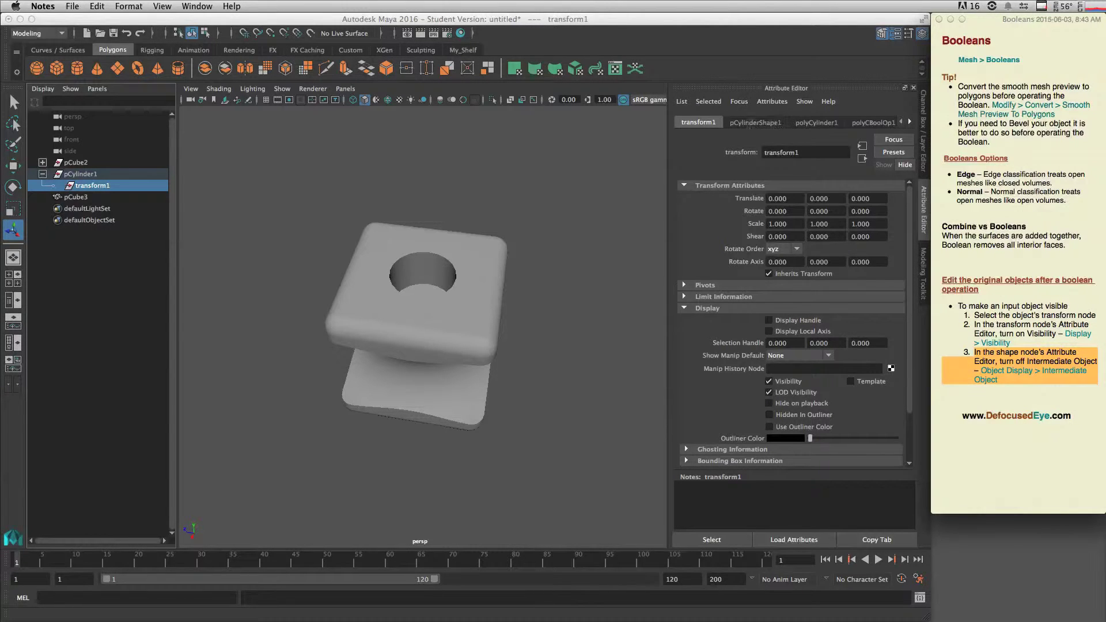
left_click(752, 123)
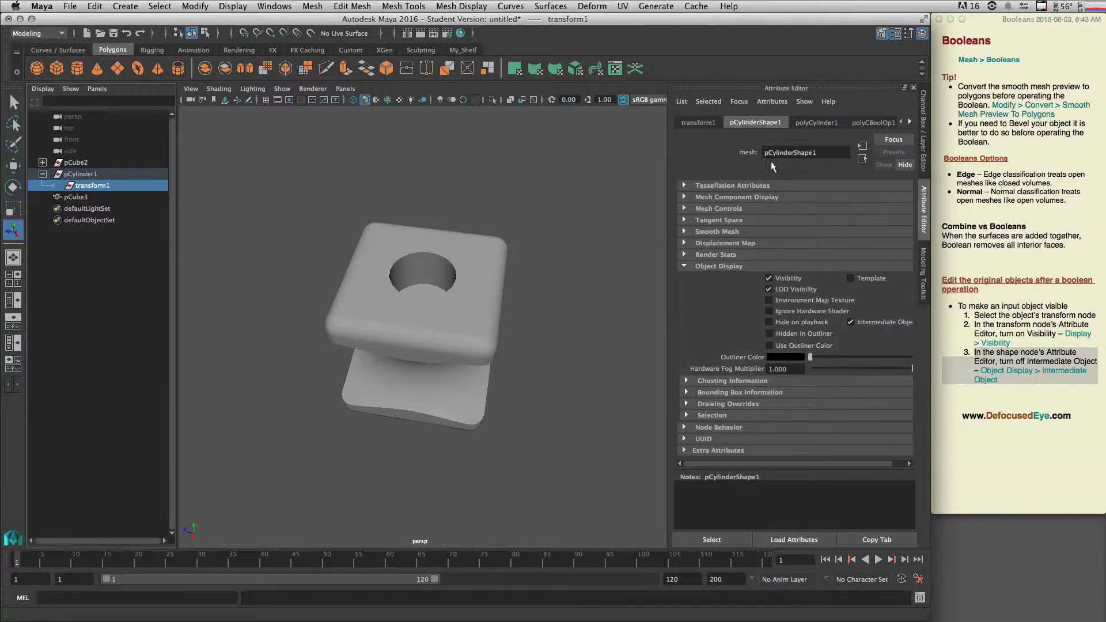
left_click_drag(669, 314, 619, 317)
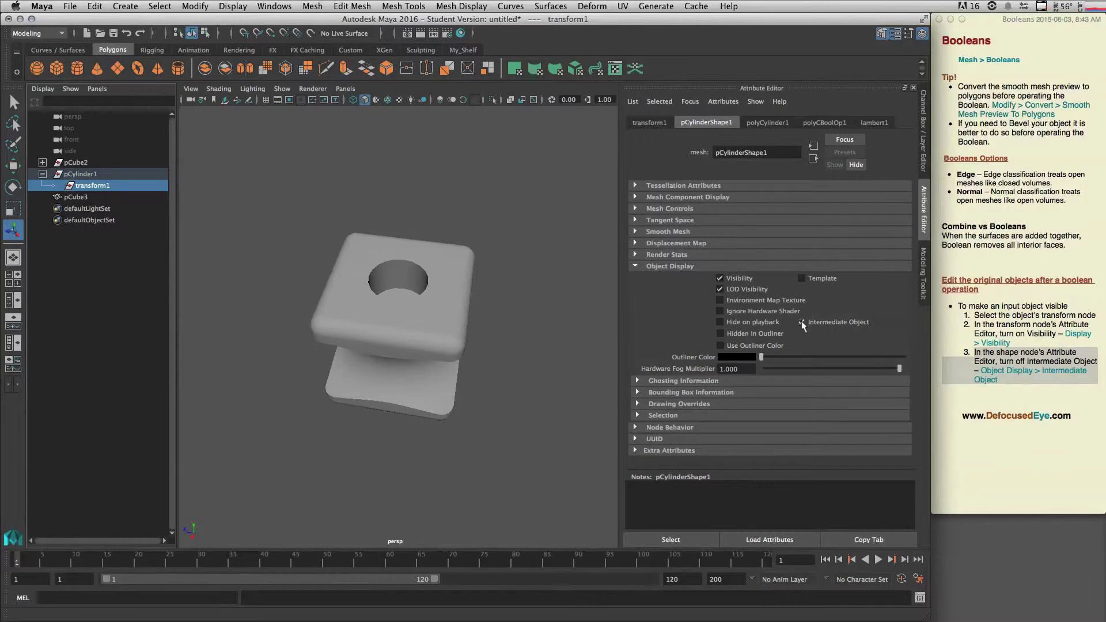
left_click(801, 322)
right_click_drag(380, 281, 526, 288, "alt")
left_click_drag(526, 288, 433, 246, "alt")
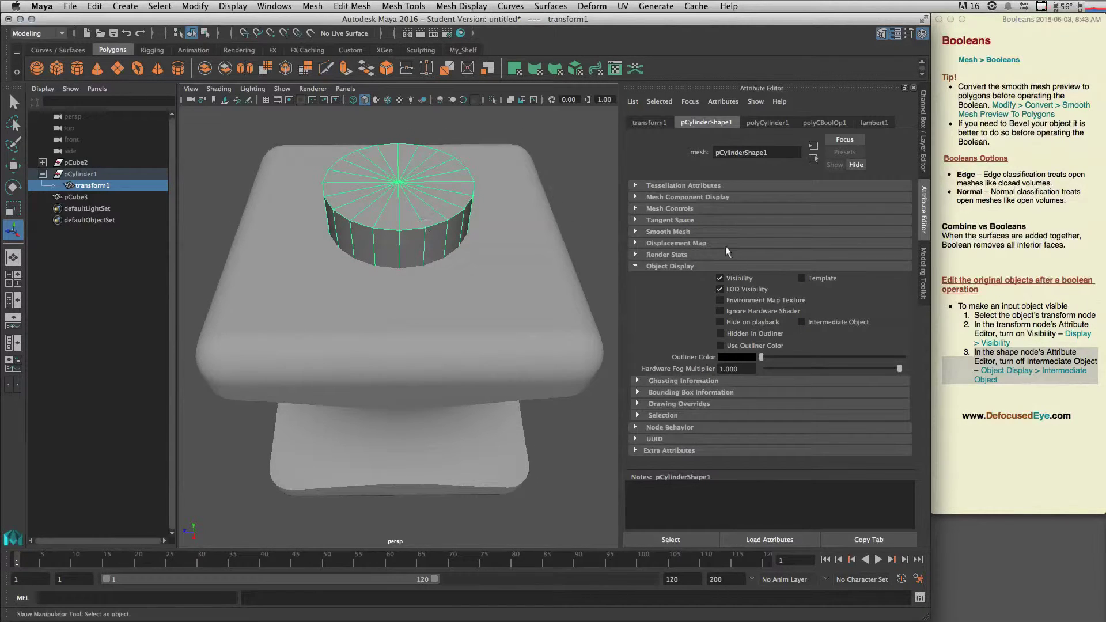
Use Target Weld to merge neighbouring side edges of the cylinder so that part of its round wall becomes flat
left_click(923, 270)
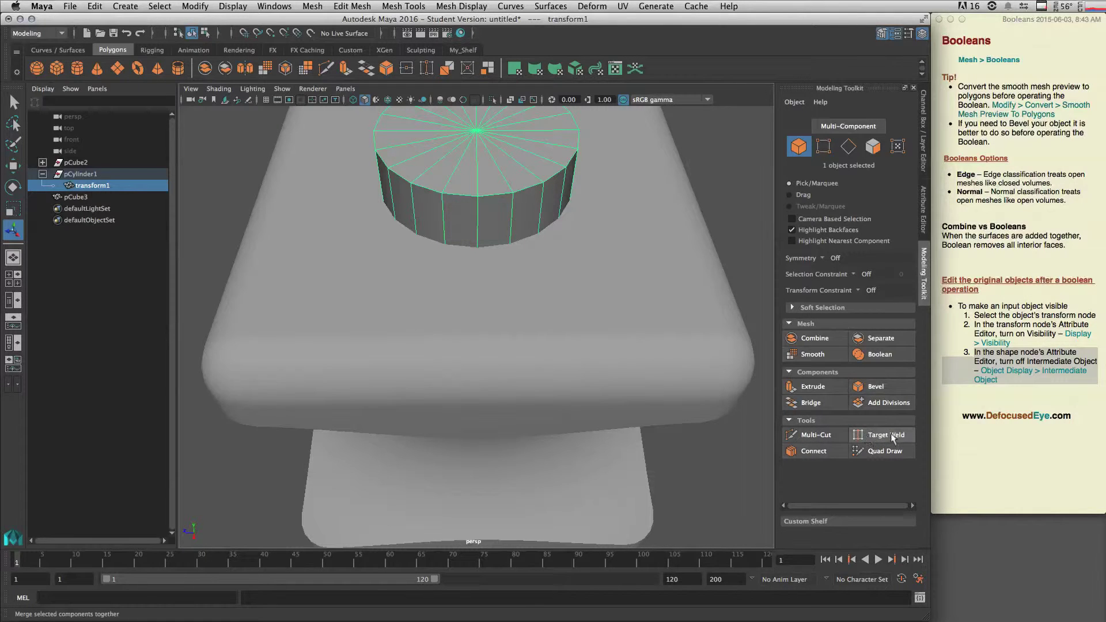
left_click(869, 437)
right_click_drag(489, 157, 489, 127)
left_click_drag(478, 226, 439, 229)
left_click_drag(444, 230, 495, 242)
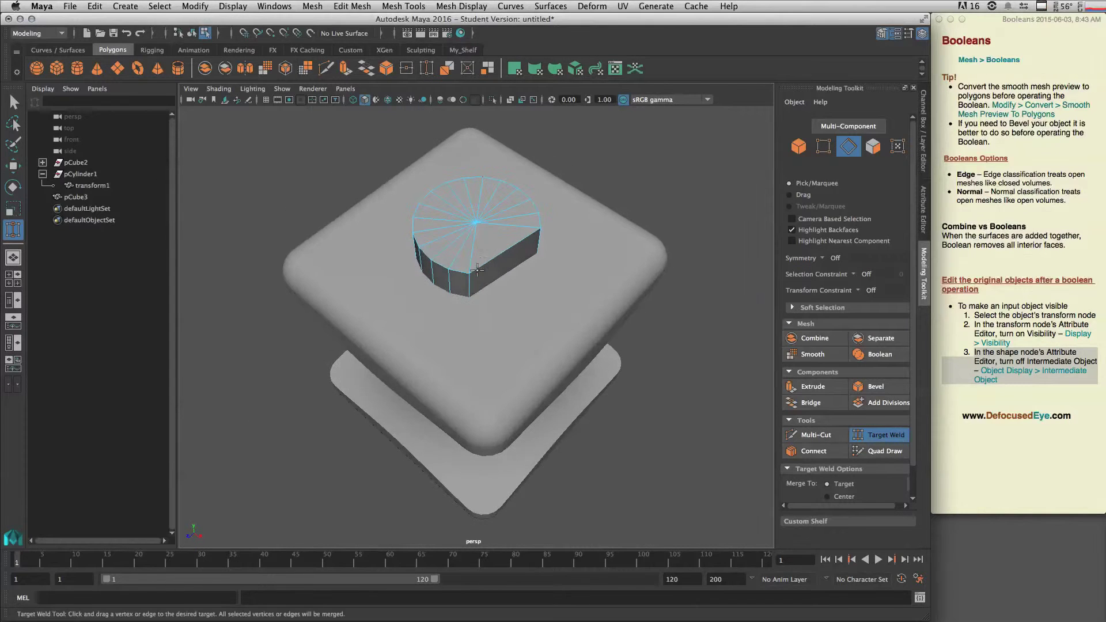
left_click_drag(448, 281, 541, 260, "alt")
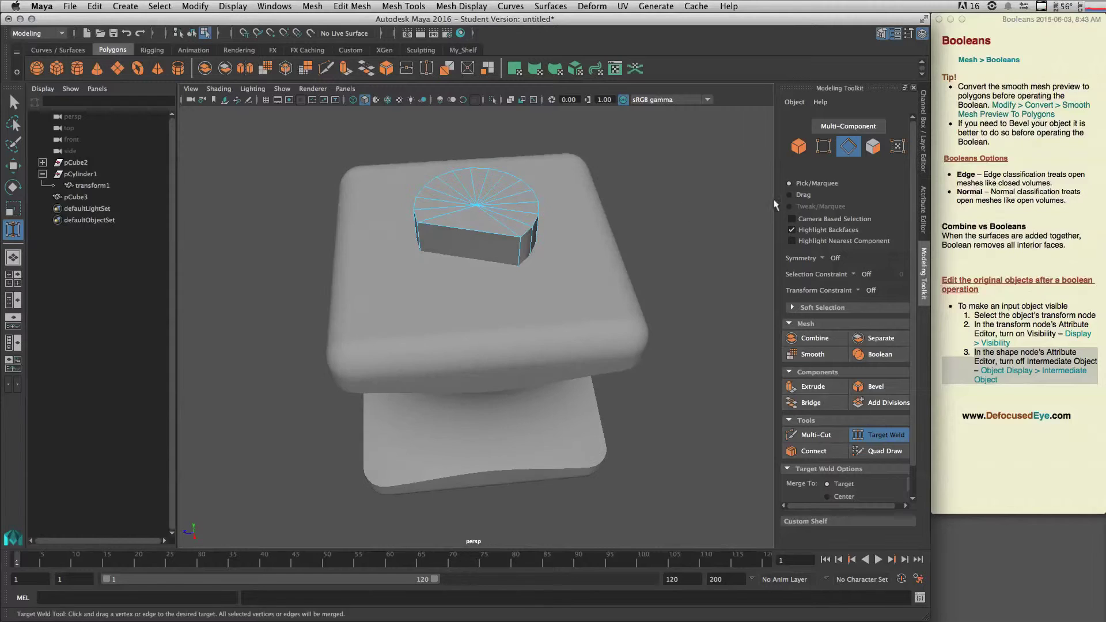
Hide the edited cylinder again by turning on Intermediate Object for pCylinderShape1 and turning off Visibility for transform1
left_click(923, 208)
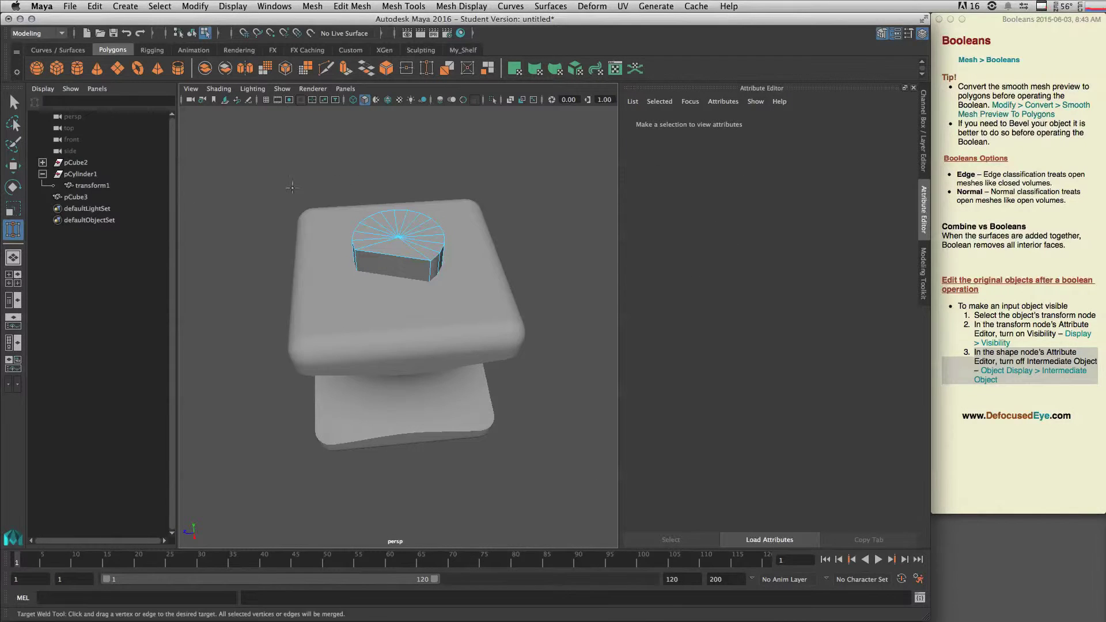
left_click(87, 186)
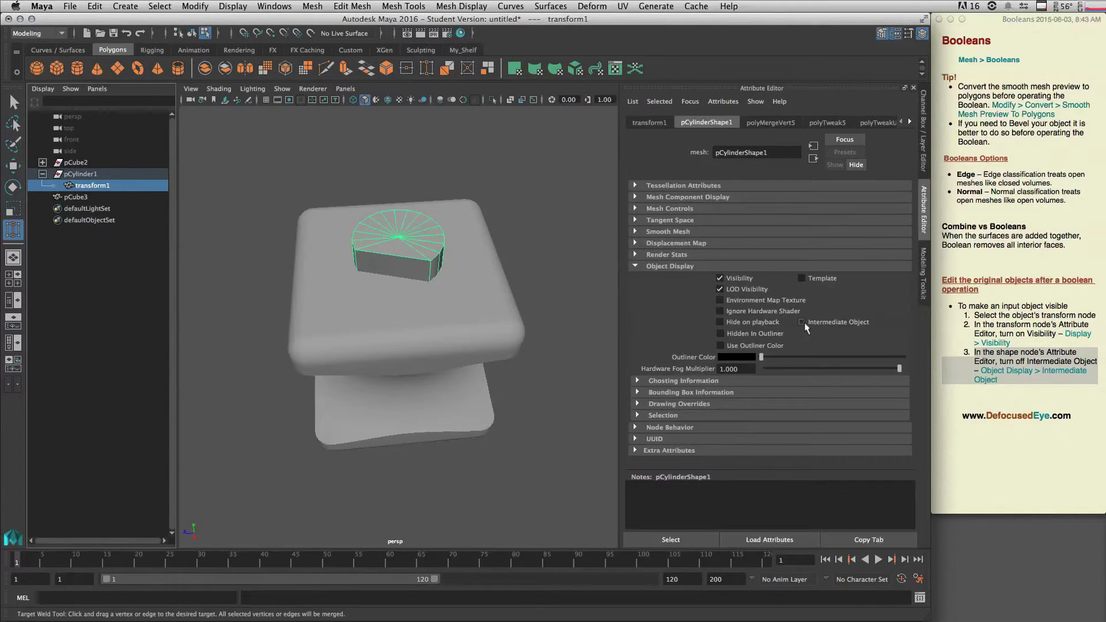
left_click(801, 322)
left_click(649, 122)
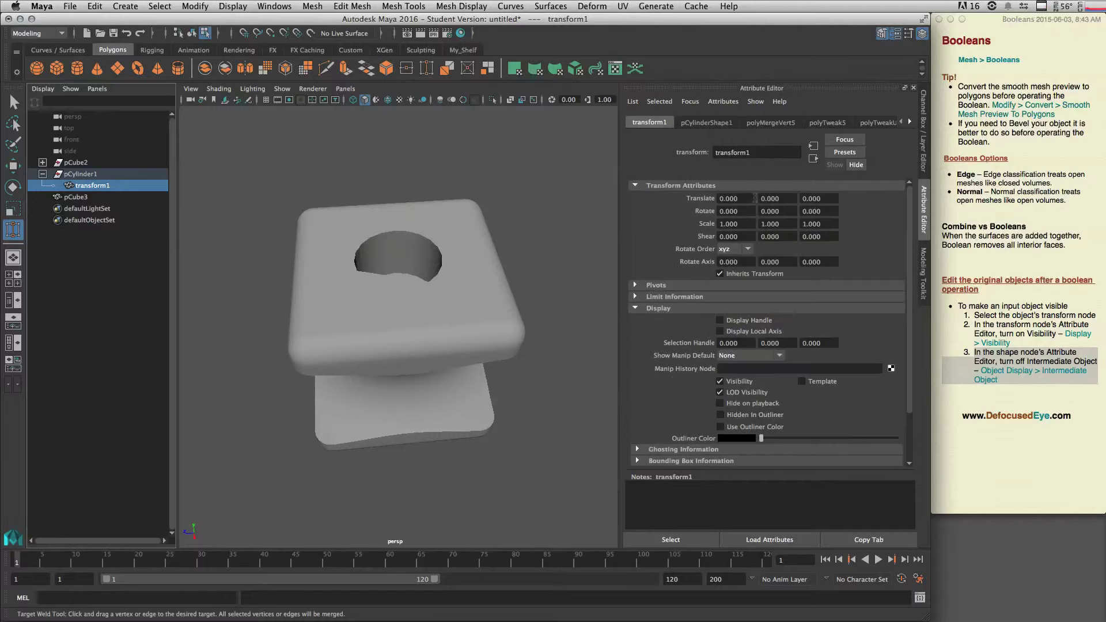
left_click(718, 381)
left_click_drag(515, 276, 445, 292, "alt")
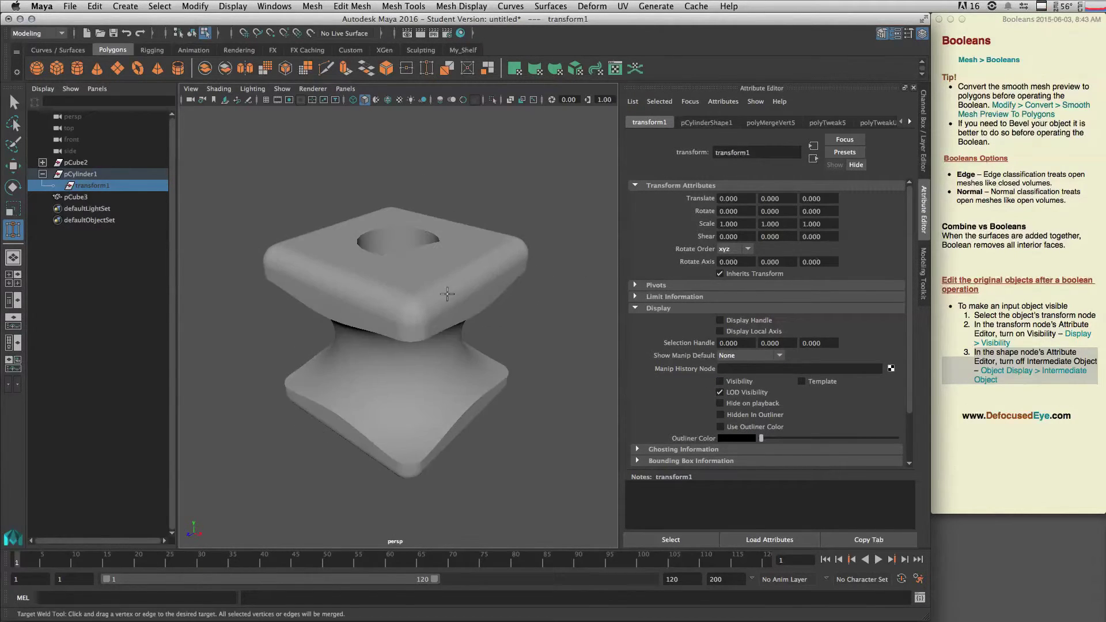
Switch to the Select tool and examine the reshaped recess in the Boolean result from above
left_click(12, 104)
left_click(361, 267)
left_click_drag(559, 333, 478, 284, "alt")
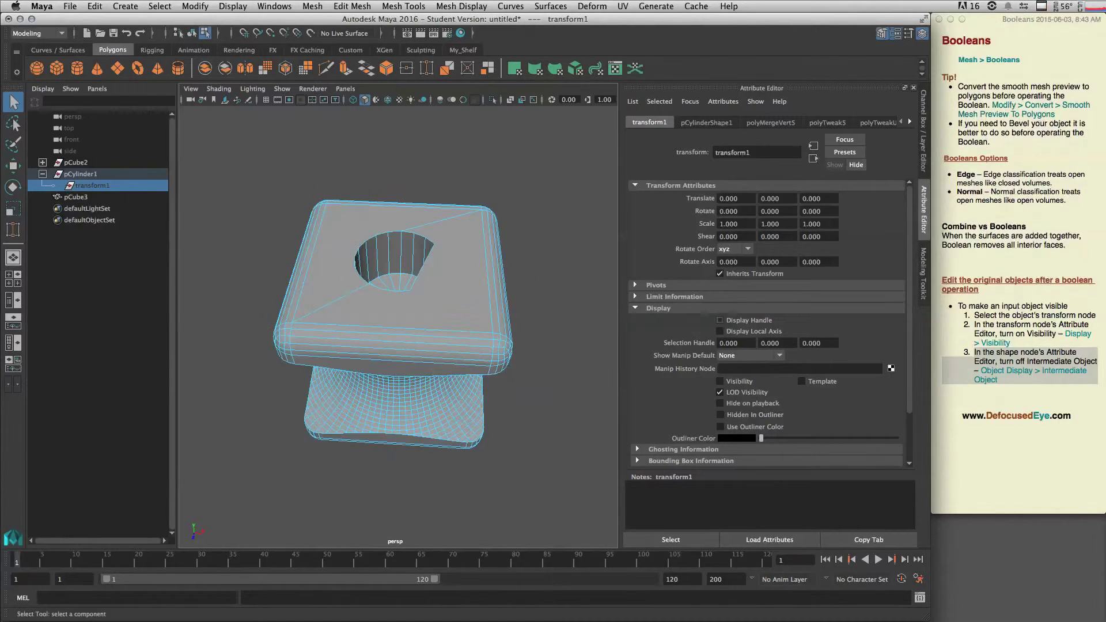
left_click(1005, 446)
left_click(1003, 446)
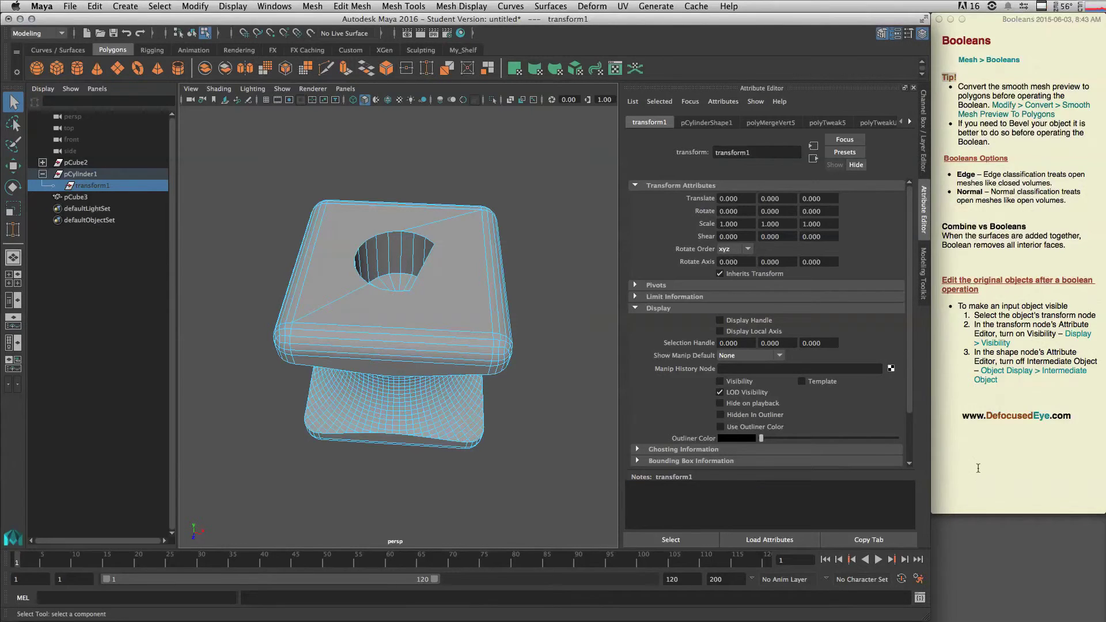
left_click(978, 472)
left_click_drag(961, 415, 1078, 415)
left_click(1052, 438)
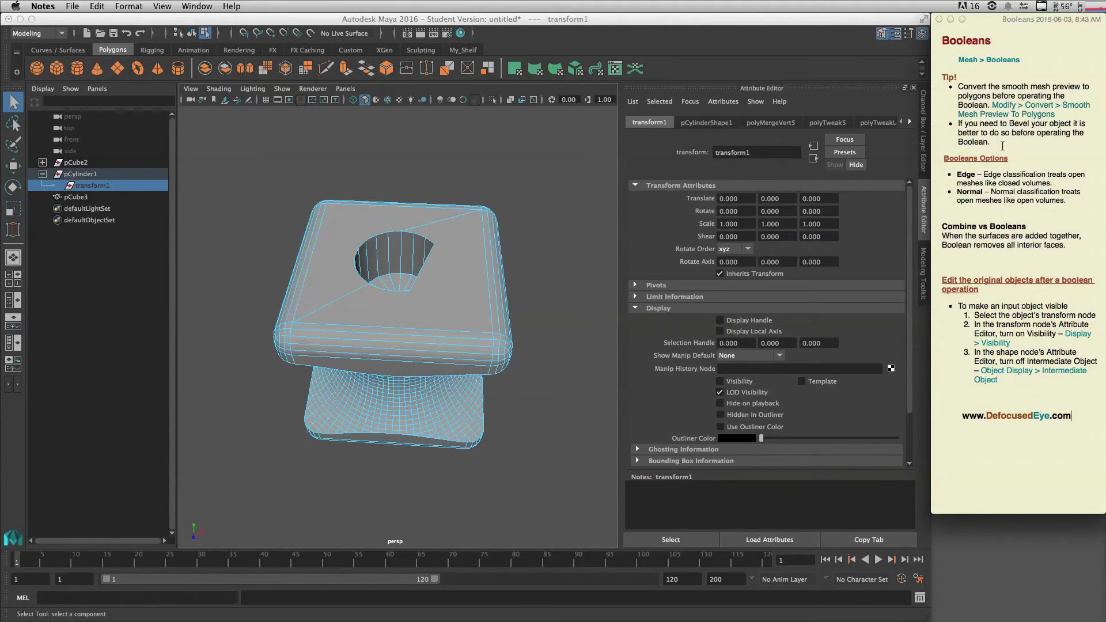
key("super+Tab")
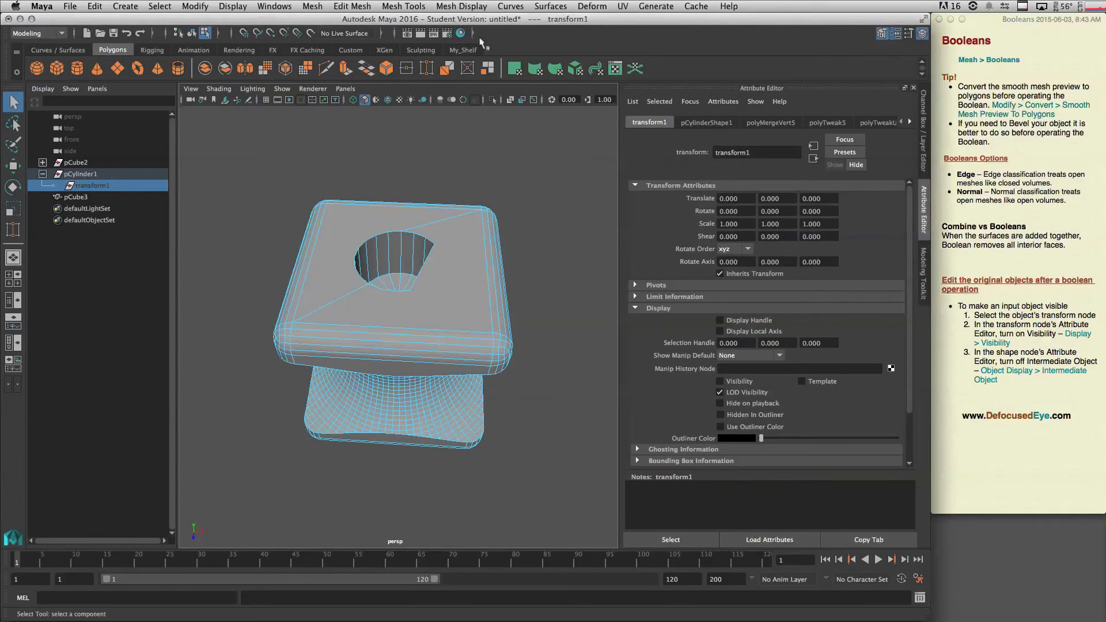